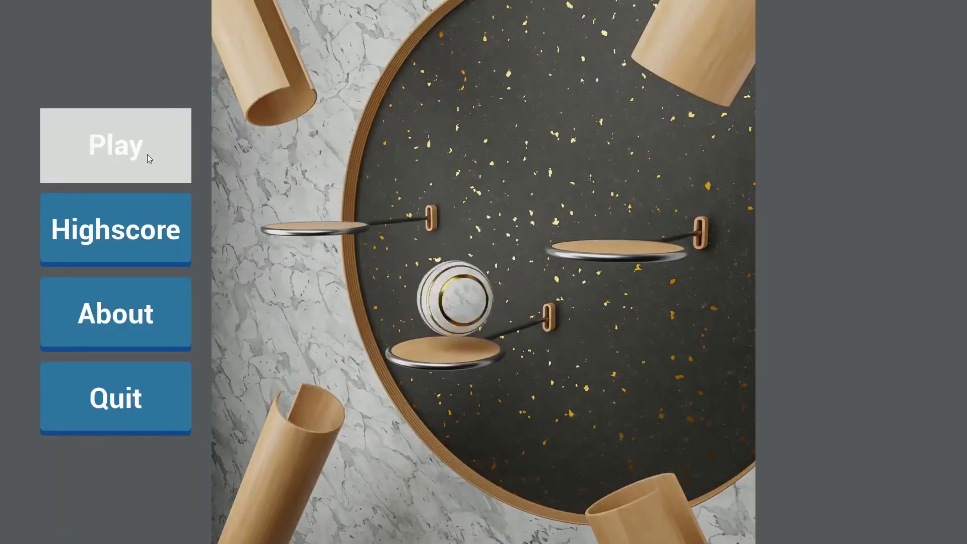
# Step: Start the game and run right through the first level, jumping the ramp gaps and spike box
pyautogui.click(149, 158)
pyautogui.click(483, 498)
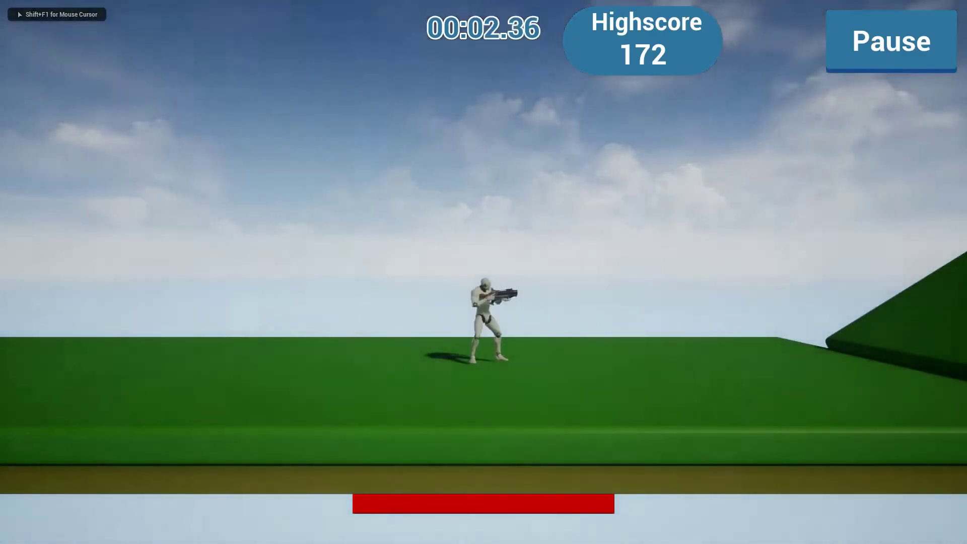
pyautogui.press('d')
pyautogui.press('space')
pyautogui.press('space')
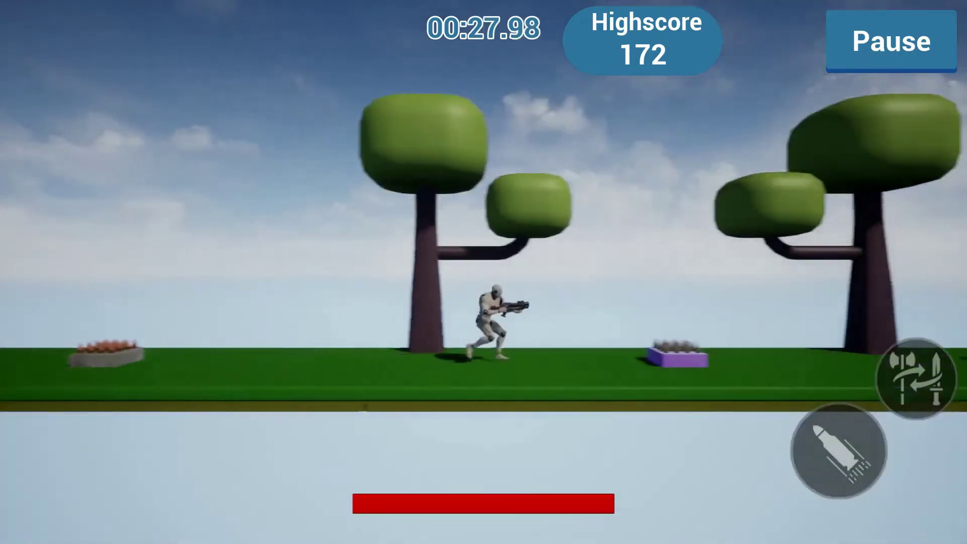
pyautogui.press('space')
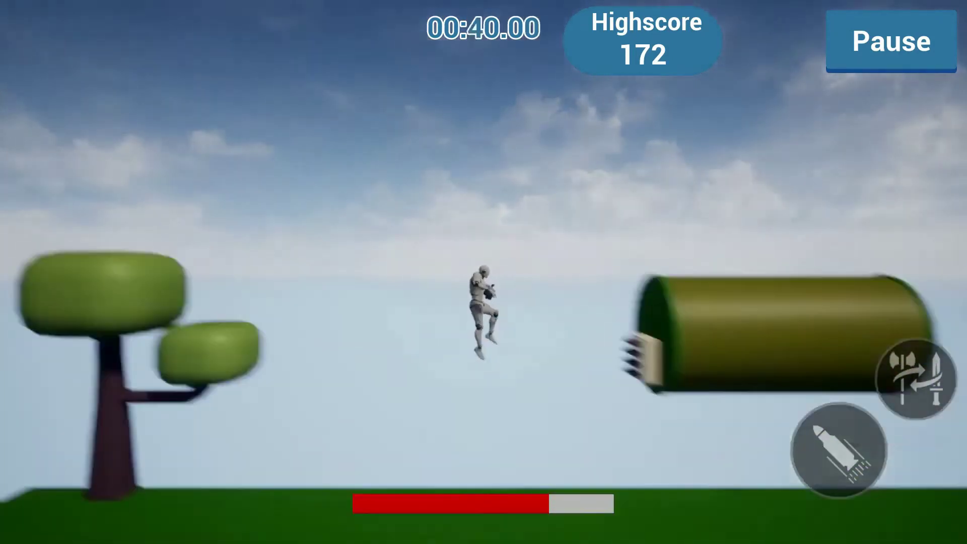
pyautogui.press('space')
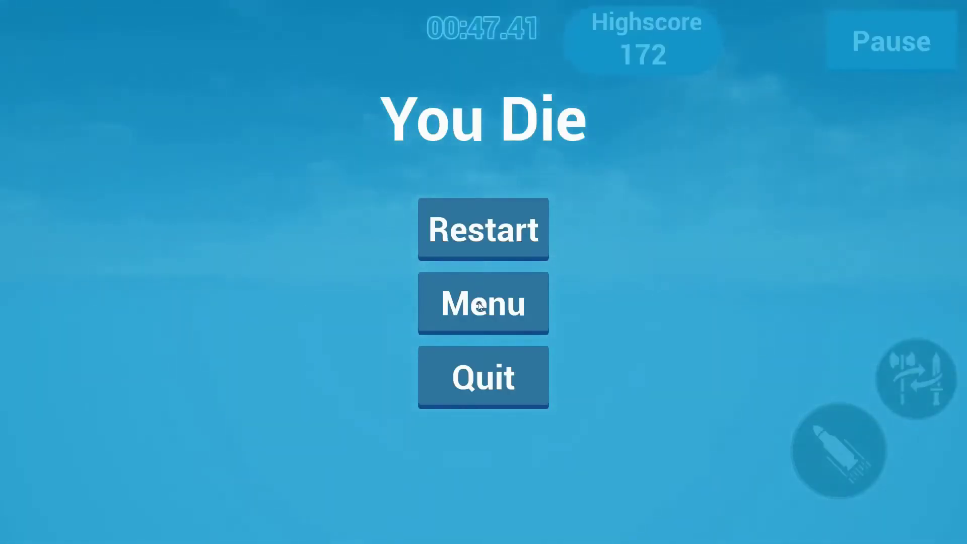
# Step: Replay Level 2, running left and right and jumping across the platform gaps
pyautogui.click(479, 305)
pyautogui.click(106, 267)
pyautogui.click(483, 497)
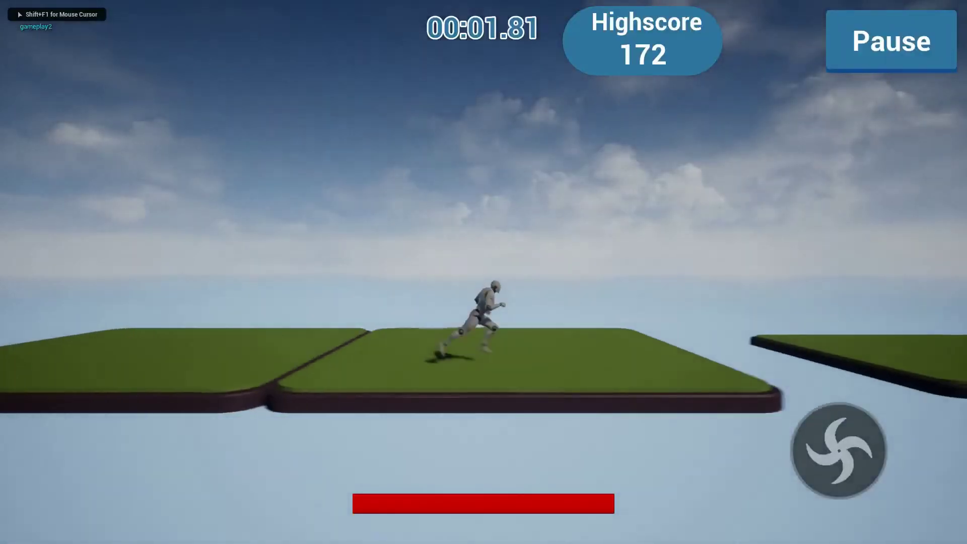
pyautogui.press('space')
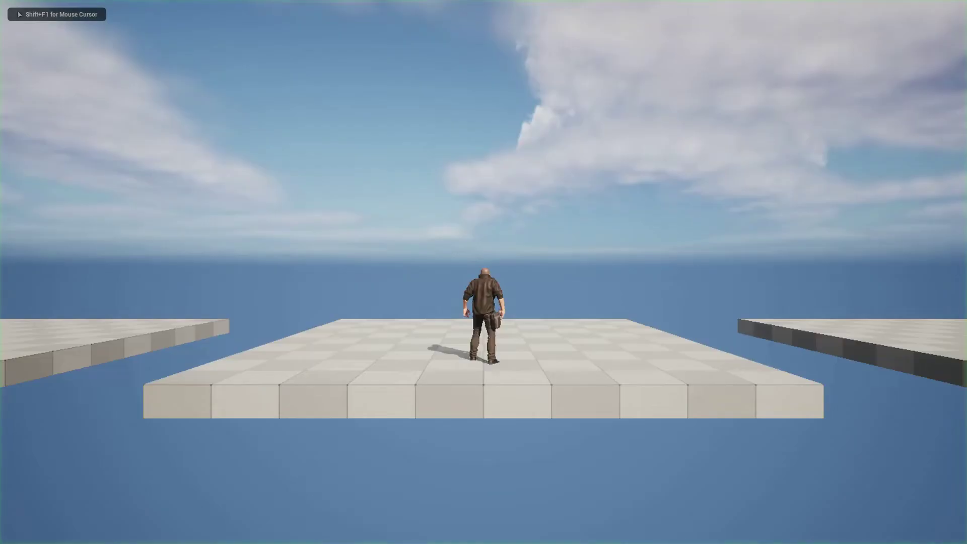
pyautogui.press('d')
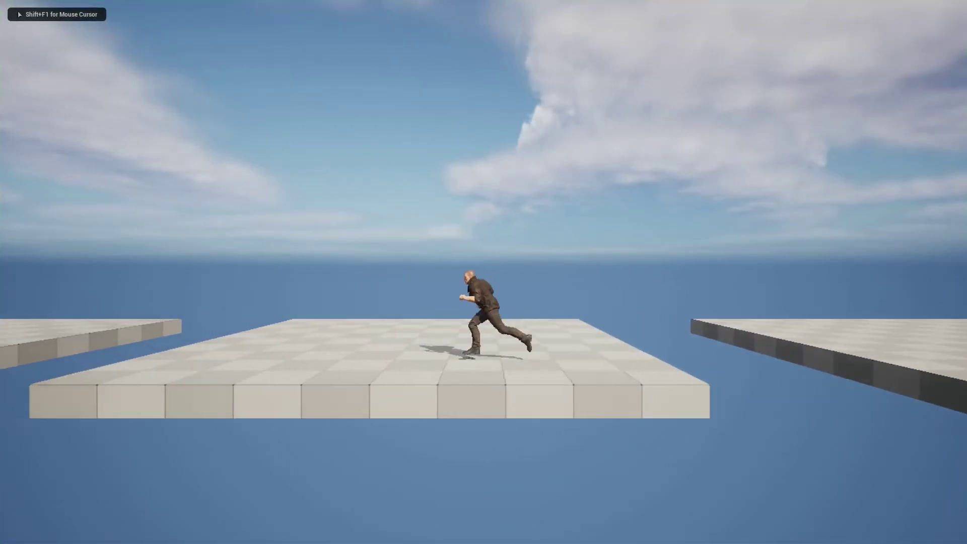
pyautogui.press('space')
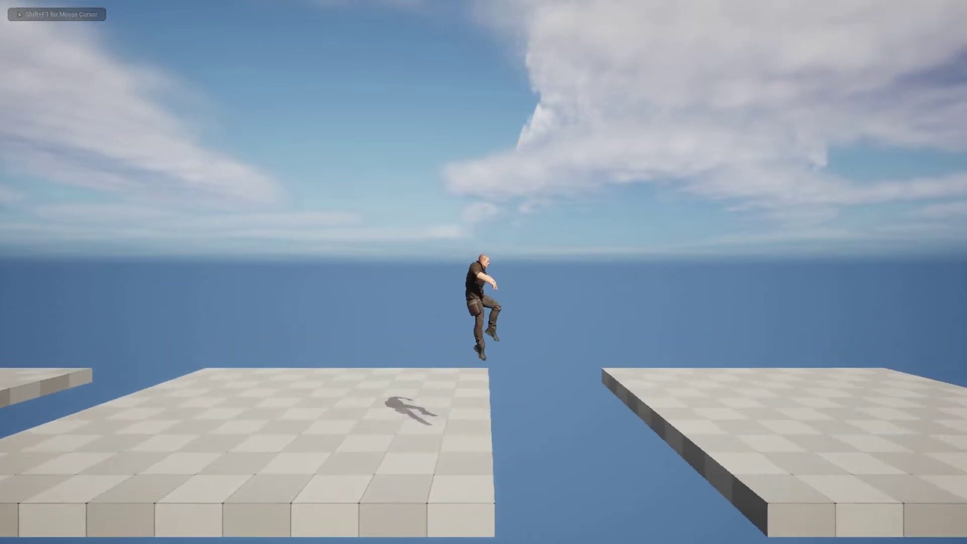
pyautogui.press('d')
pyautogui.press('a')
pyautogui.press('d')
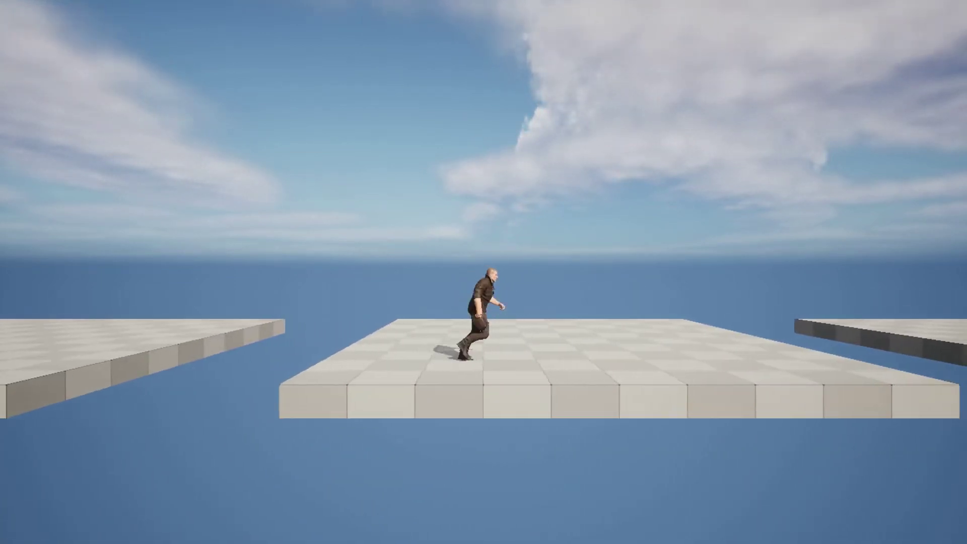
pyautogui.press('space')
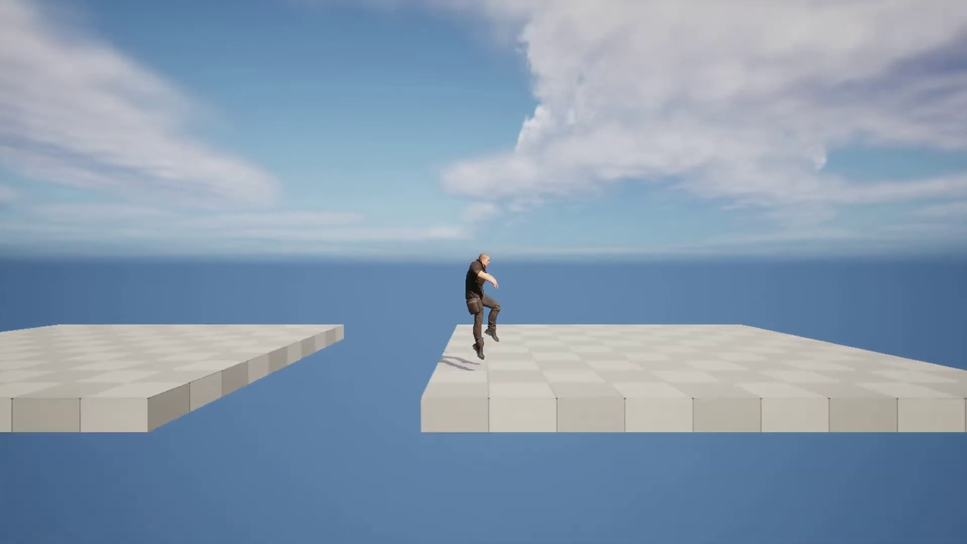
pyautogui.press('space')
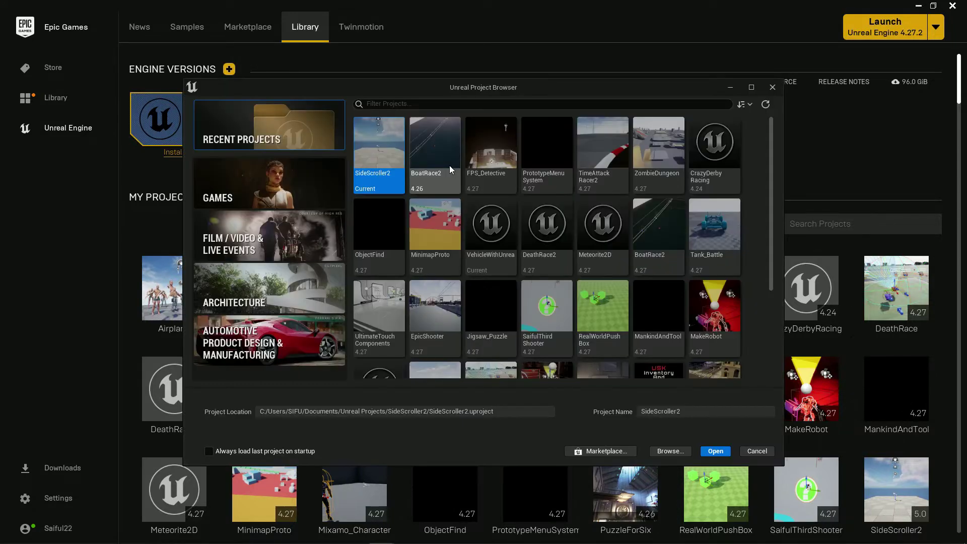
# Step: Create a Games > Blank project named SideScroller using the Scalable quality preset
pyautogui.click(269, 183)
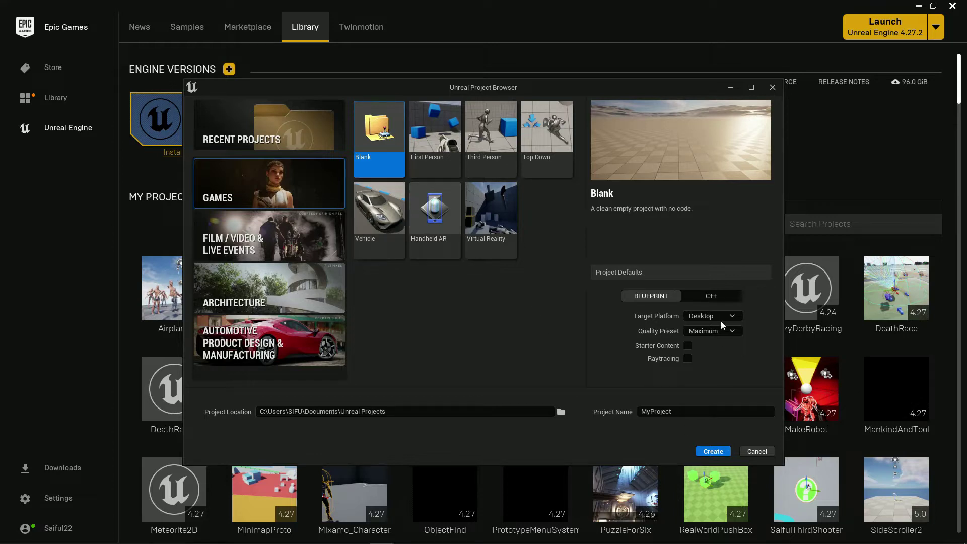
pyautogui.moveTo(678, 413); pyautogui.dragTo(609, 416)
pyautogui.write('Sid')
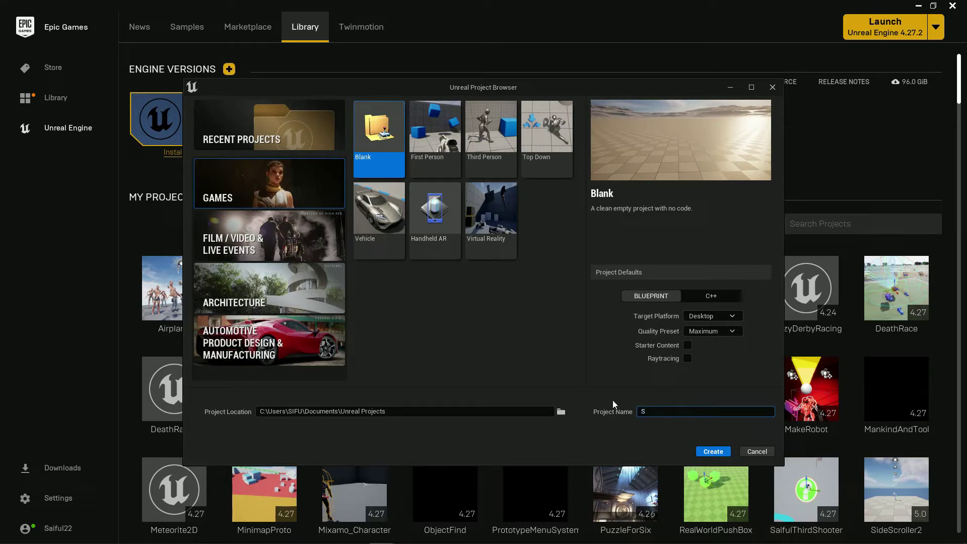
pyautogui.write('eScroller')
pyautogui.click(705, 330)
pyautogui.click(704, 354)
pyautogui.click(714, 450)
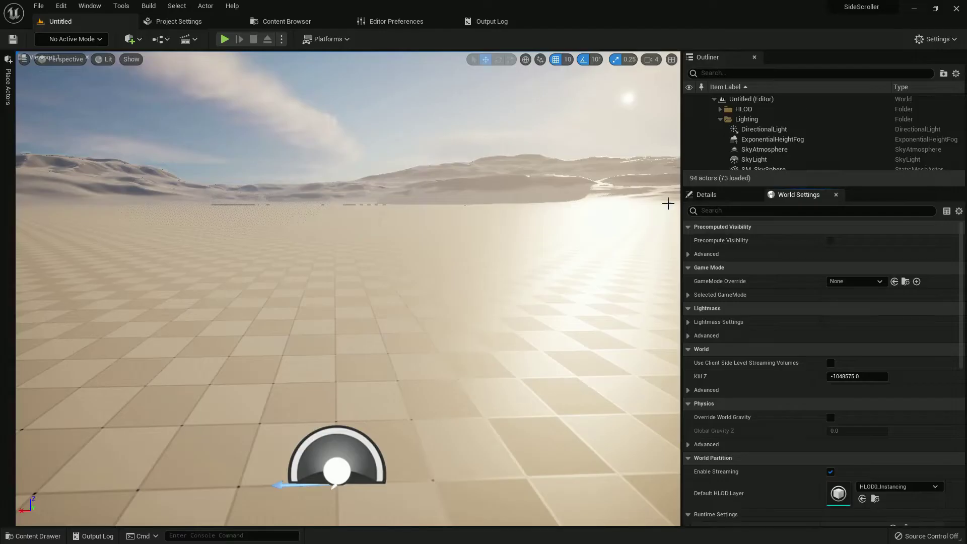
# Step: Orbit the default level view down toward the floor and bring up the empty Content drawer
pyautogui.scroll(-5, 555, 244)
pyautogui.moveTo(469, 184)
pyautogui.keyDown('alt'); pyautogui.mouseDown()
pyautogui.moveTo(425, 214)
pyautogui.moveTo(469, 183)
pyautogui.mouseUp(); pyautogui.keyUp('alt')
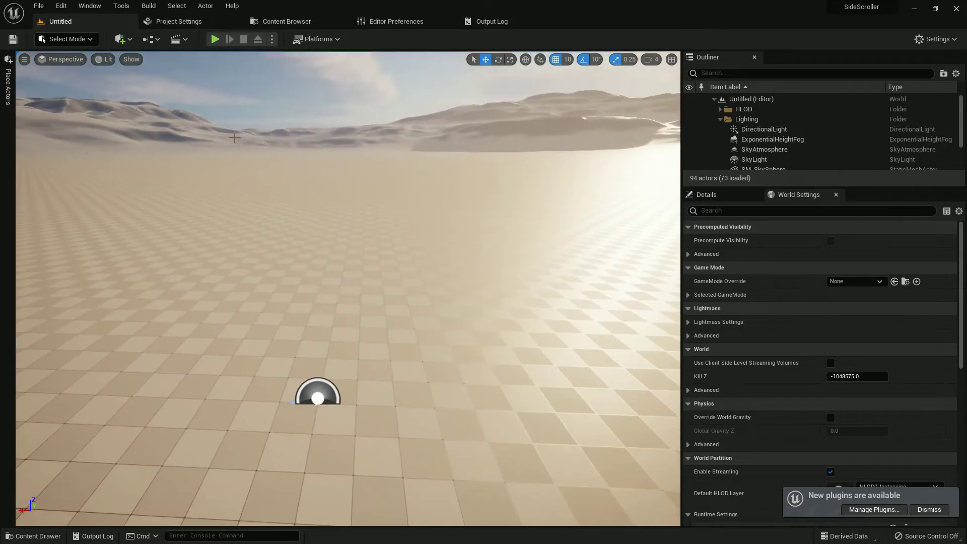
pyautogui.hotkey('ctrl', 'space')
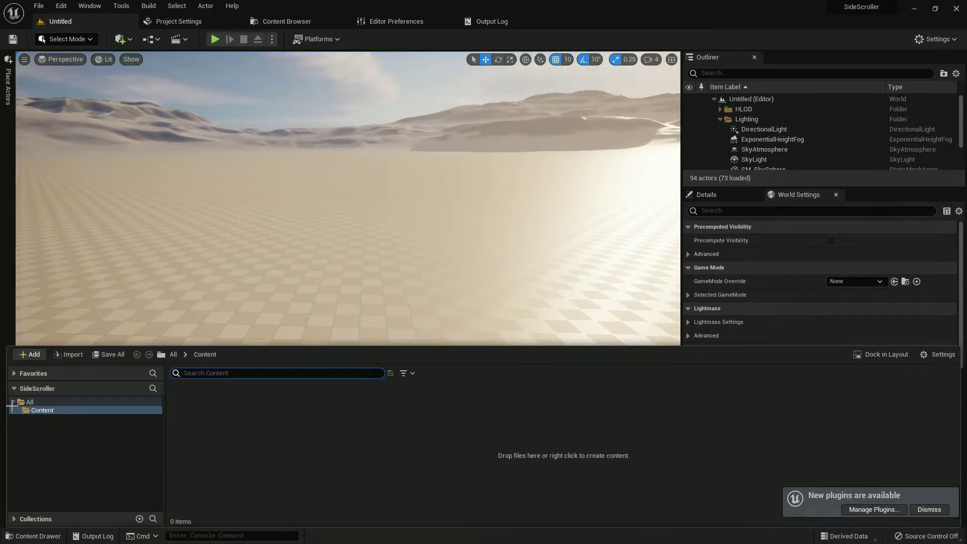
# Step: Create a SideScrollerGame folder inside Content
pyautogui.rightClick(33, 411)
pyautogui.click(91, 185)
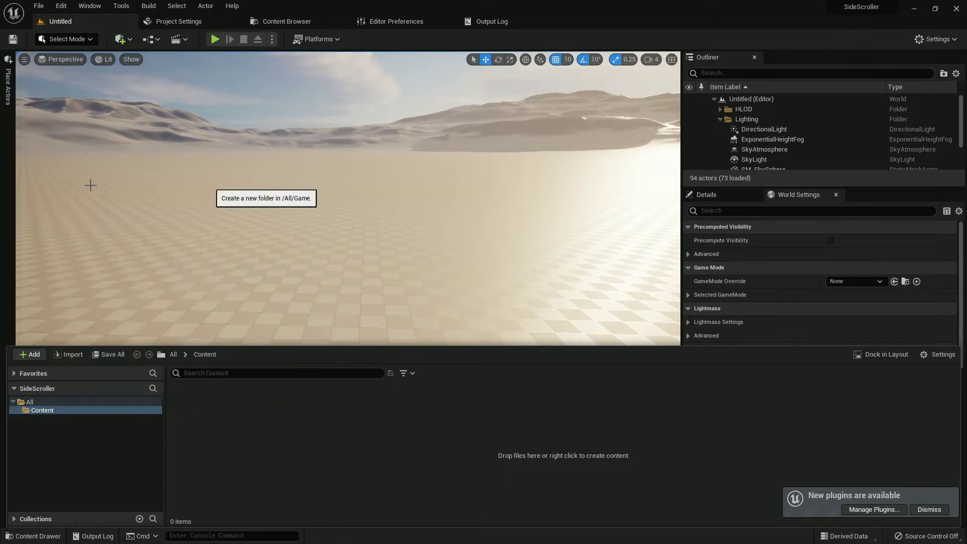
pyautogui.write('SideScrollerGame')
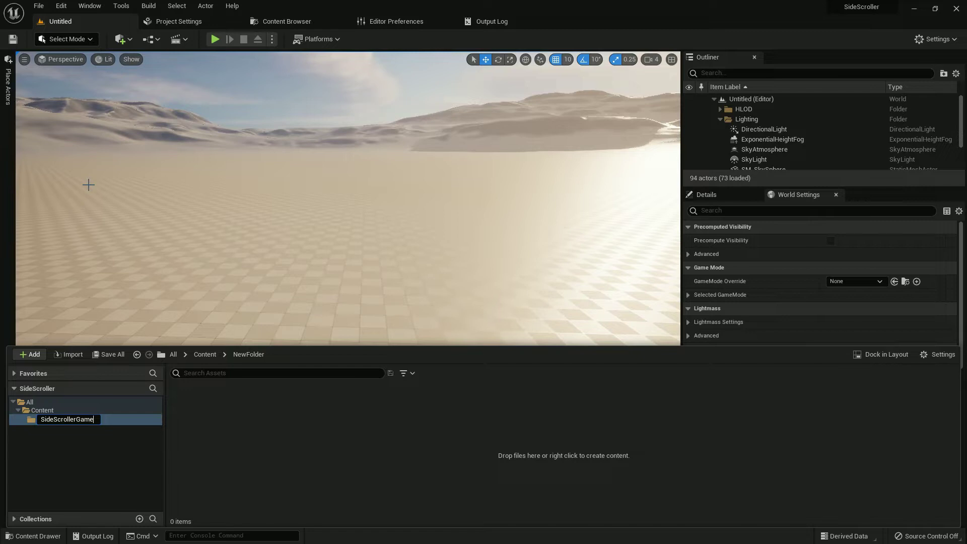
pyautogui.press('Return')
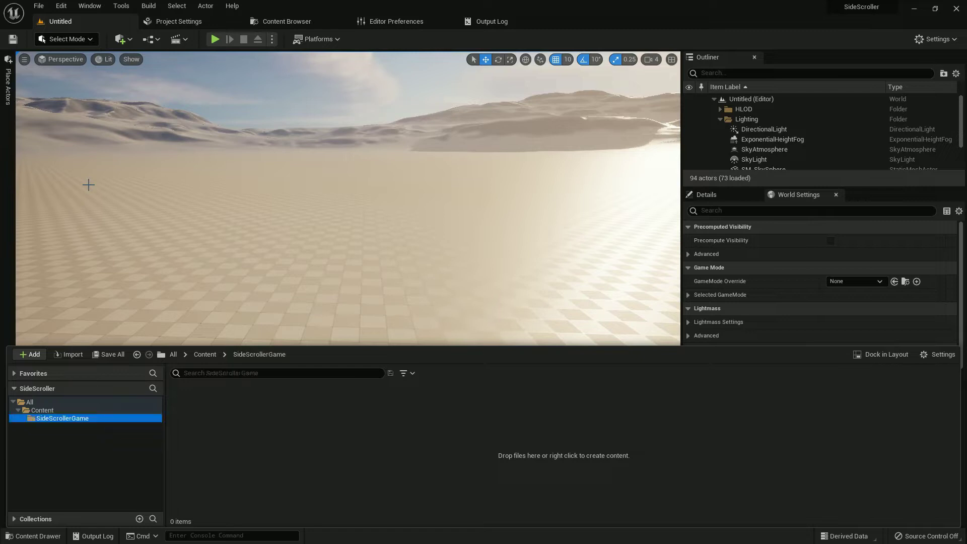
# Step: Add Audio, Animations and Blueprints subfolders to SideScrollerGame
pyautogui.rightClick(68, 418)
pyautogui.click(112, 191)
pyautogui.write('Audio')
pyautogui.press('Return')
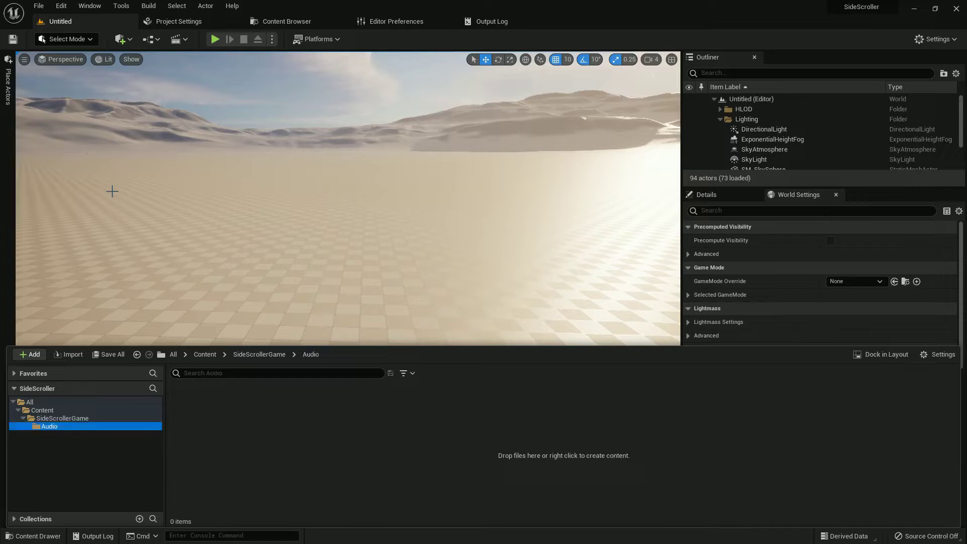
pyautogui.rightClick(81, 419)
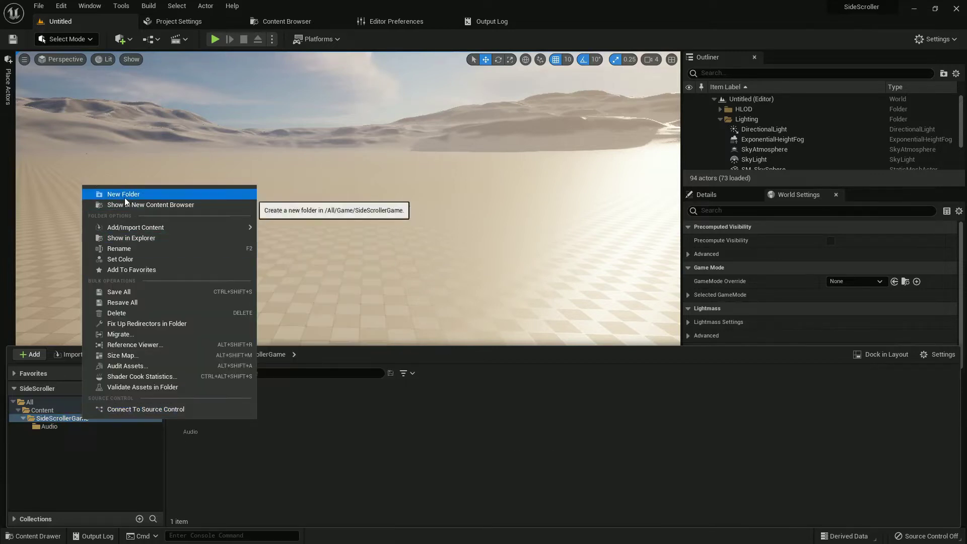
pyautogui.click(101, 197)
pyautogui.write('Animat')
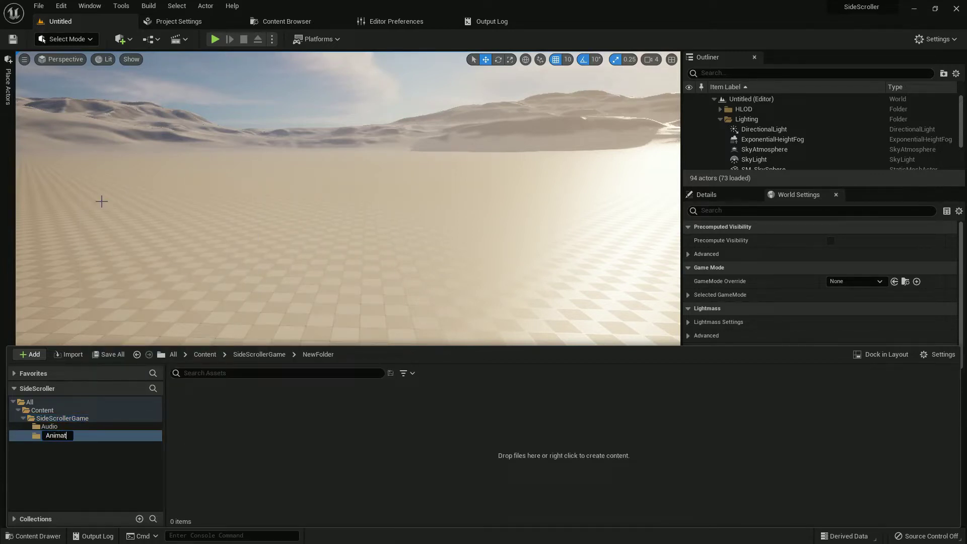
pyautogui.write('ions')
pyautogui.press('Return')
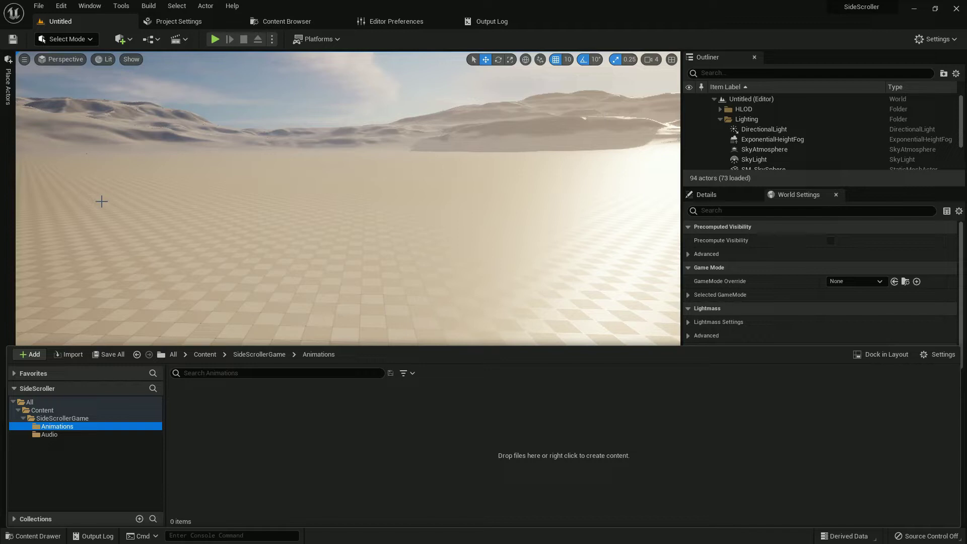
pyautogui.rightClick(51, 418)
pyautogui.click(103, 194)
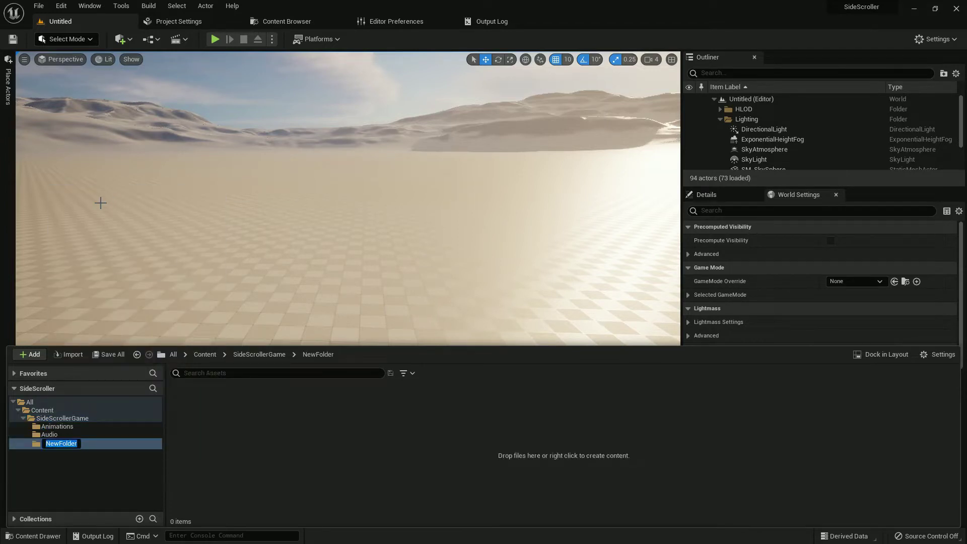
pyautogui.write('Blueprints')
pyautogui.press('Return')
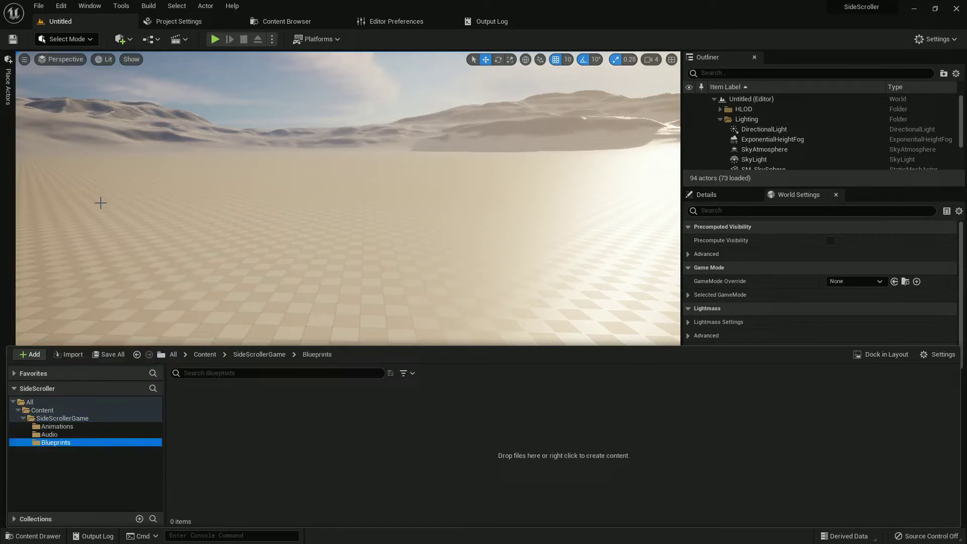
# Step: Add Meshes and Textures subfolders to SideScrollerGame
pyautogui.rightClick(53, 418)
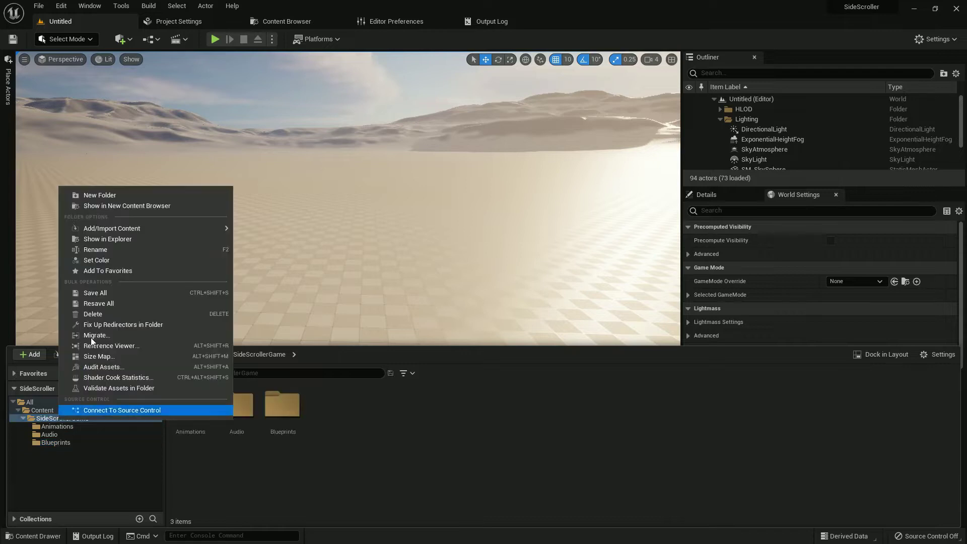
pyautogui.click(96, 195)
pyautogui.write('Mesh')
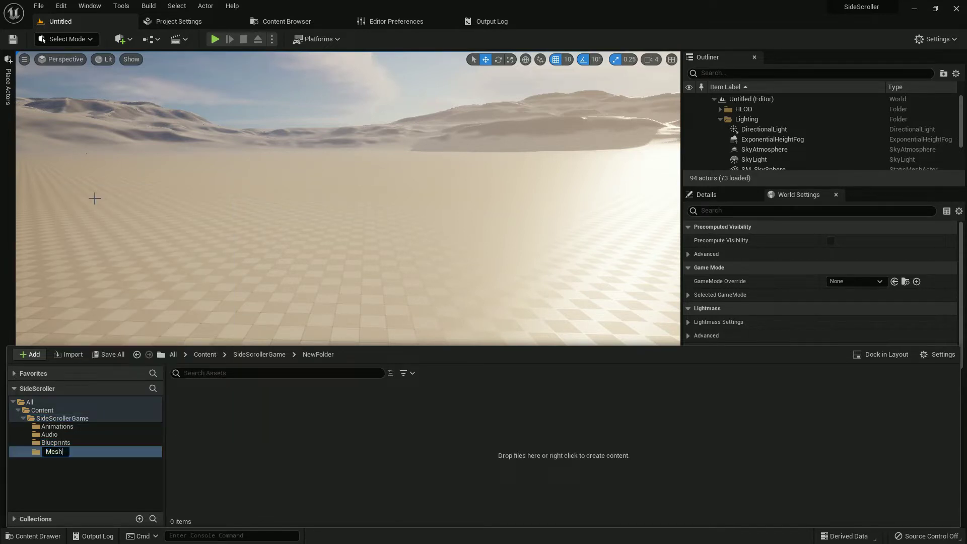
pyautogui.press('Return')
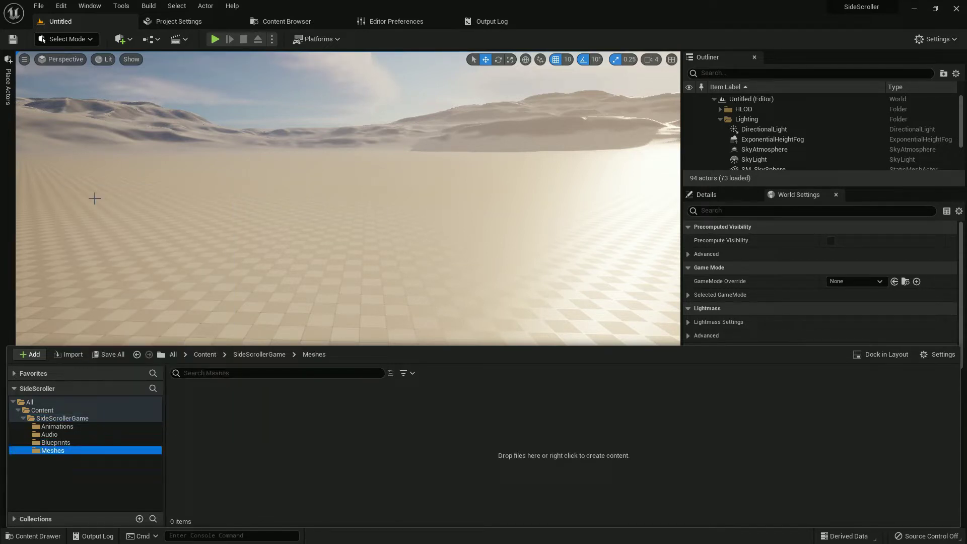
pyautogui.click(56, 418)
pyautogui.rightClick(57, 418)
pyautogui.click(81, 193)
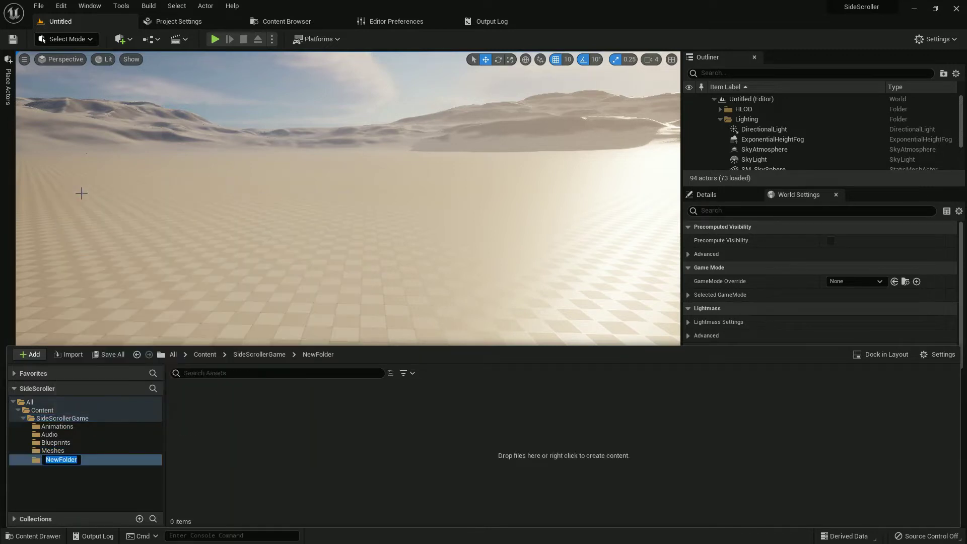
pyautogui.write('Textures')
pyautogui.press('Return')
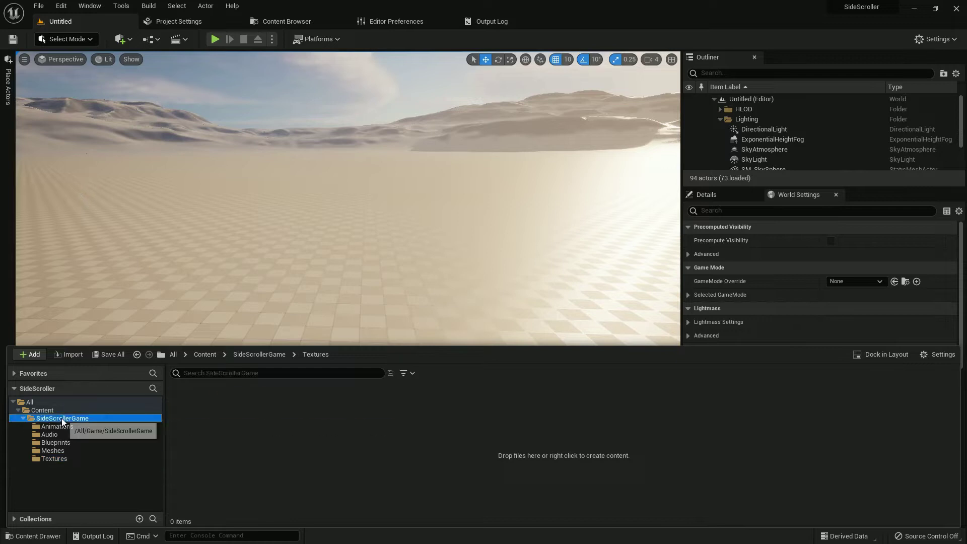
# Step: Add Materials and Maps subfolders to SideScrollerGame
pyautogui.rightClick(64, 417)
pyautogui.click(106, 194)
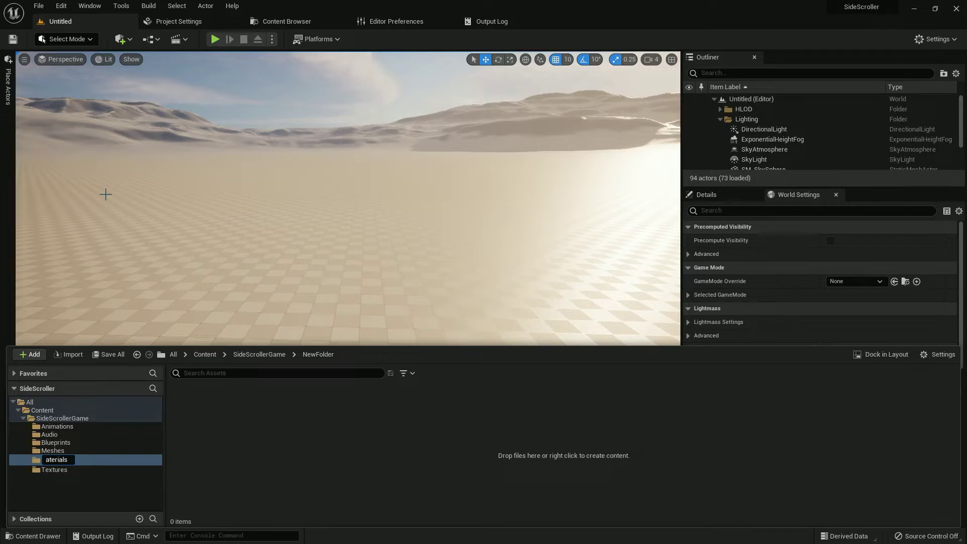
pyautogui.press('Return')
pyautogui.click(64, 417)
pyautogui.rightClick(65, 418)
pyautogui.click(105, 194)
pyautogui.write('Maps')
pyautogui.press('Return')
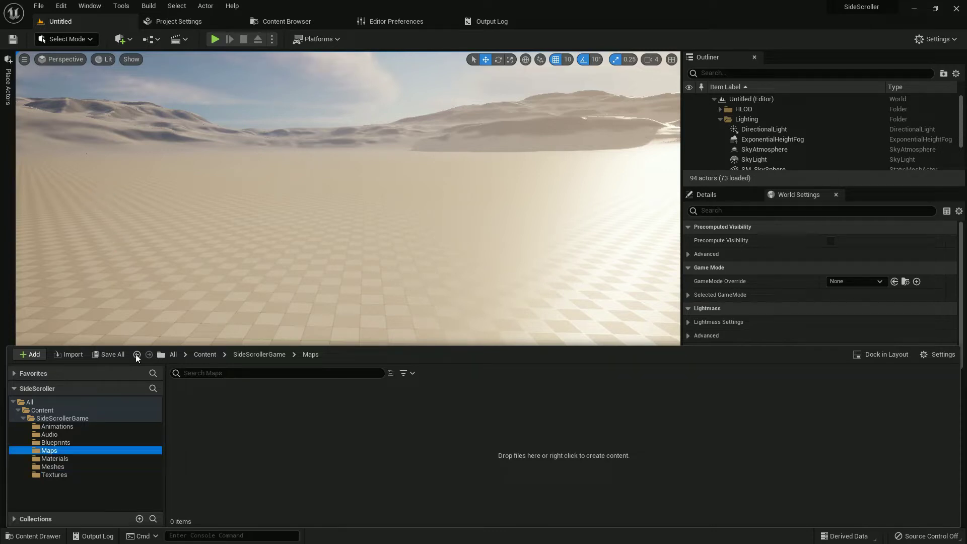
# Step: Create a new Basic level and reset the floor's scale to 1.0
pyautogui.click(38, 6)
pyautogui.click(65, 30)
pyautogui.click(474, 207)
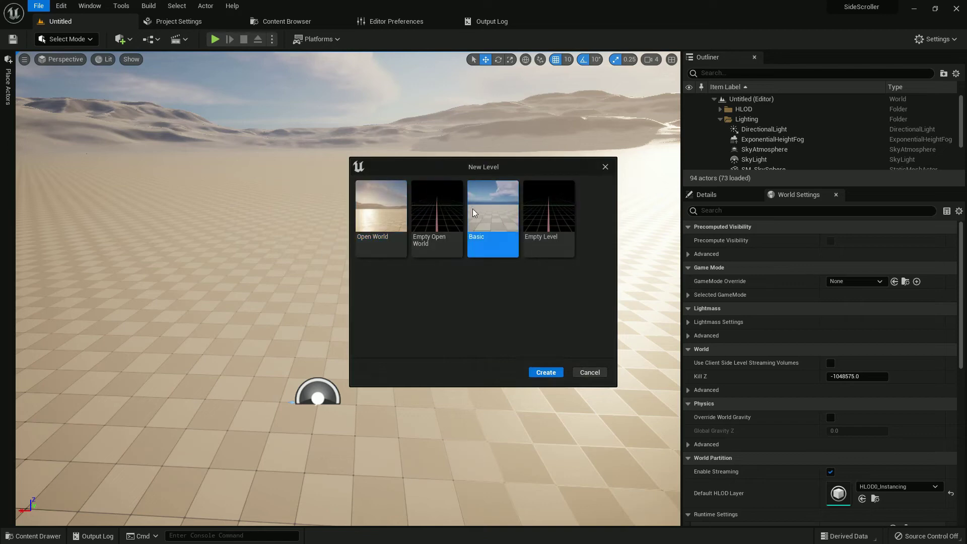
pyautogui.click(546, 372)
pyautogui.click(510, 342)
pyautogui.press('f')
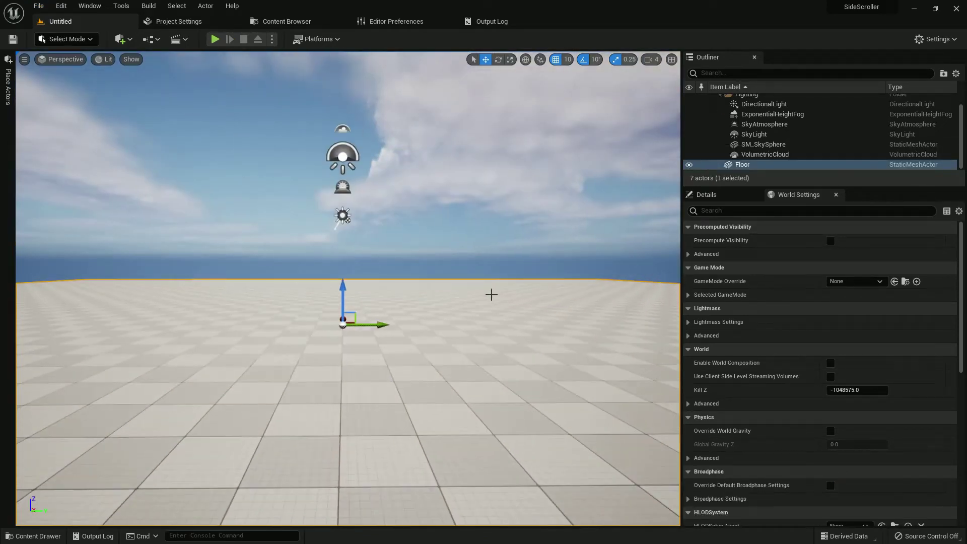
pyautogui.click(715, 194)
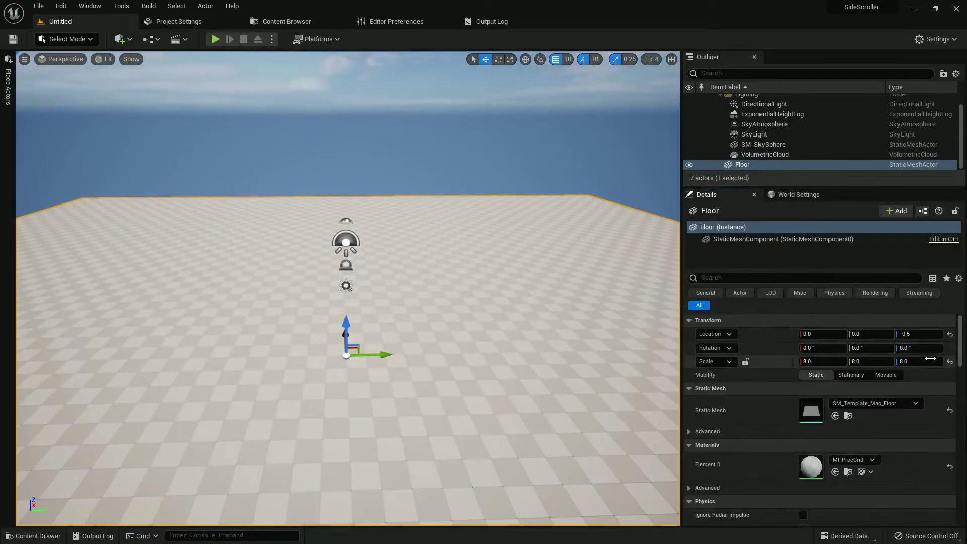
pyautogui.click(949, 361)
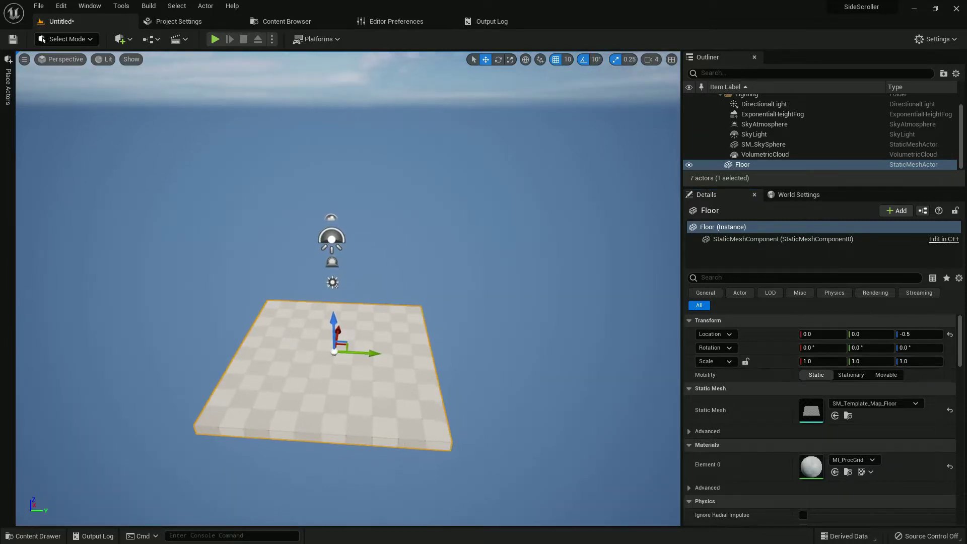
# Step: Save the level as Gameplay1 in SideScrollerGame/Maps and open it
pyautogui.hotkey('ctrl', 'space')
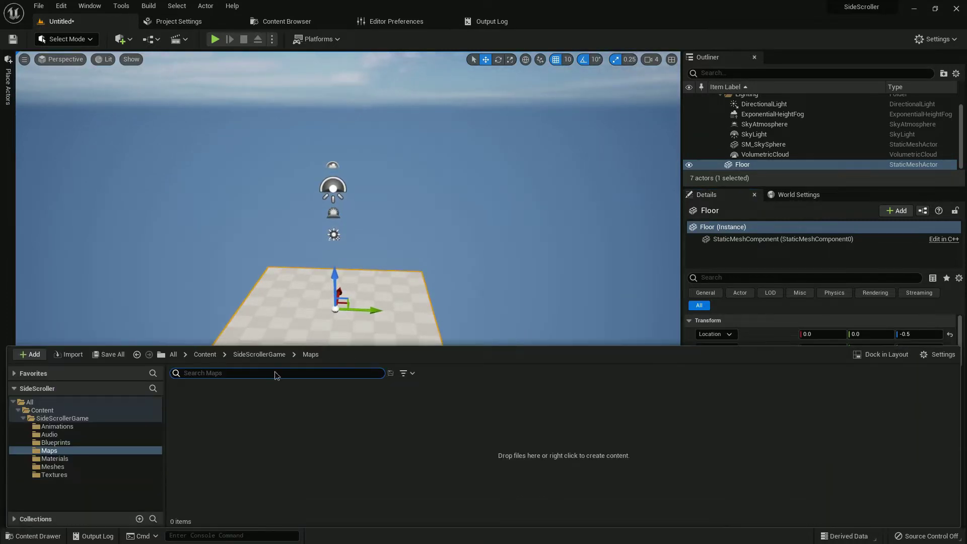
pyautogui.click(108, 354)
pyautogui.click(559, 392)
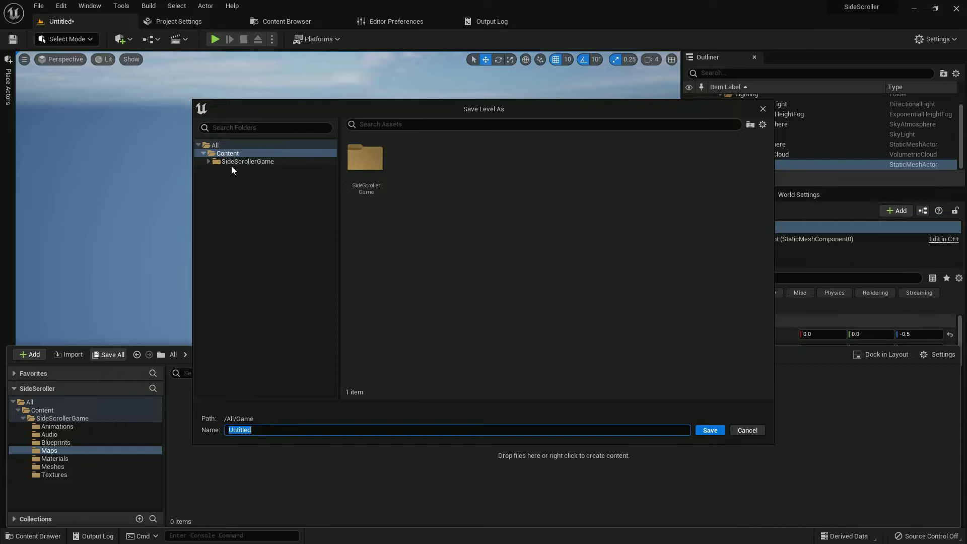
pyautogui.click(209, 161)
pyautogui.click(233, 193)
pyautogui.click(269, 431)
pyautogui.write('Gameplay')
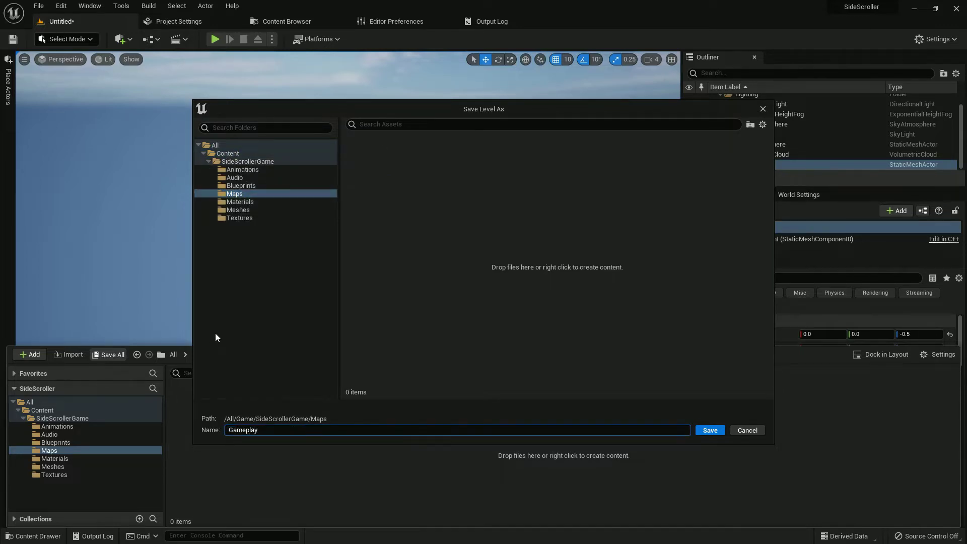
pyautogui.write('1')
pyautogui.press('Return')
pyautogui.doubleClick(189, 414)
pyautogui.click(61, 6)
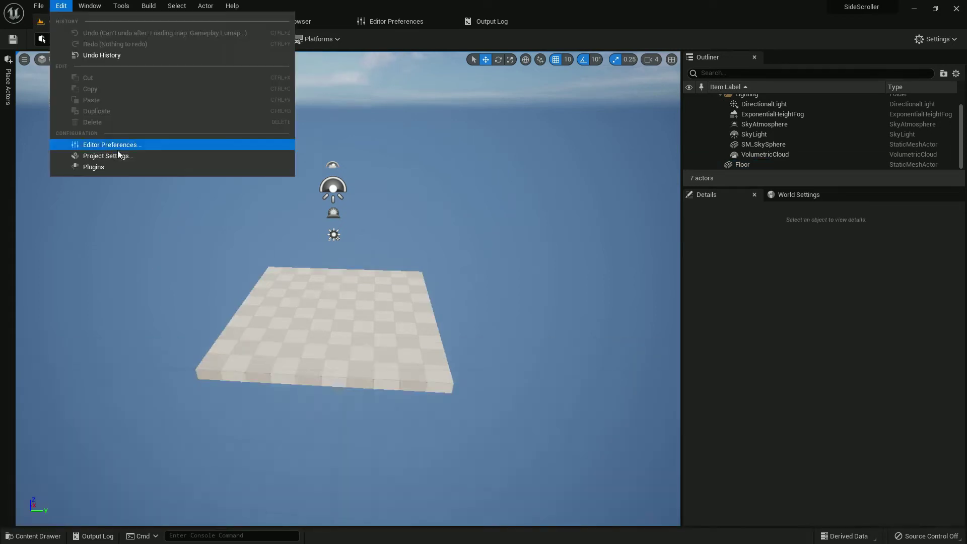
# Step: Set Gameplay1 as both the editor startup map and the game default map
pyautogui.click(119, 154)
pyautogui.click(40, 119)
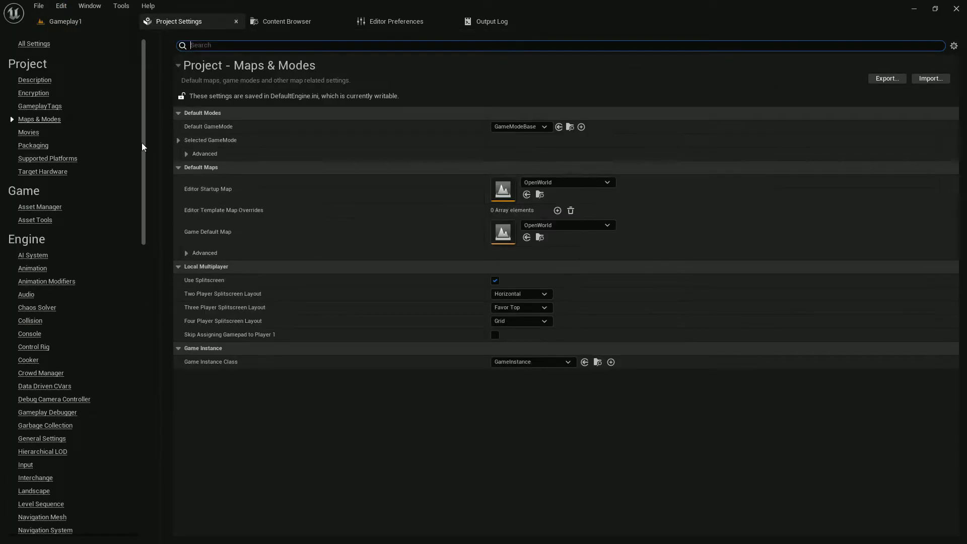
pyautogui.click(526, 195)
pyautogui.click(526, 237)
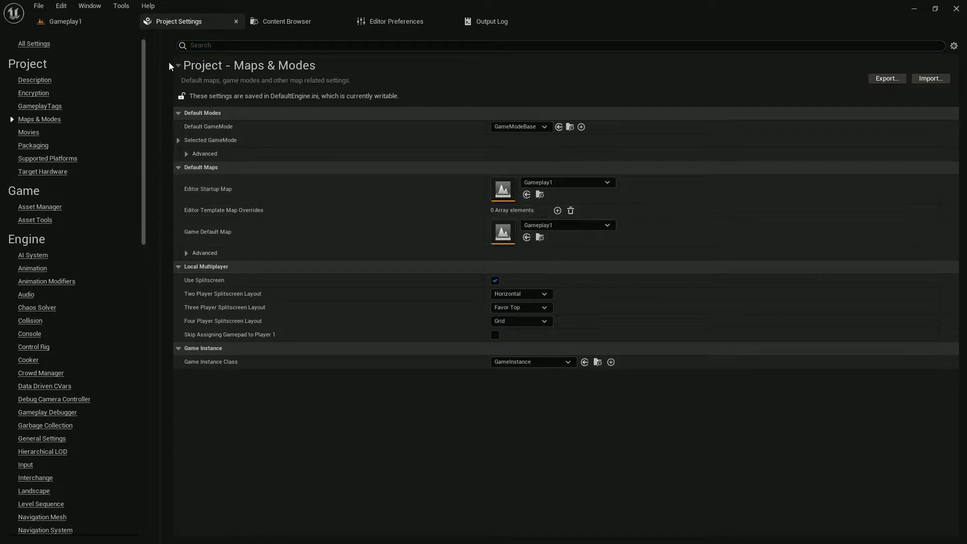
pyautogui.scroll(-3, 71, 319)
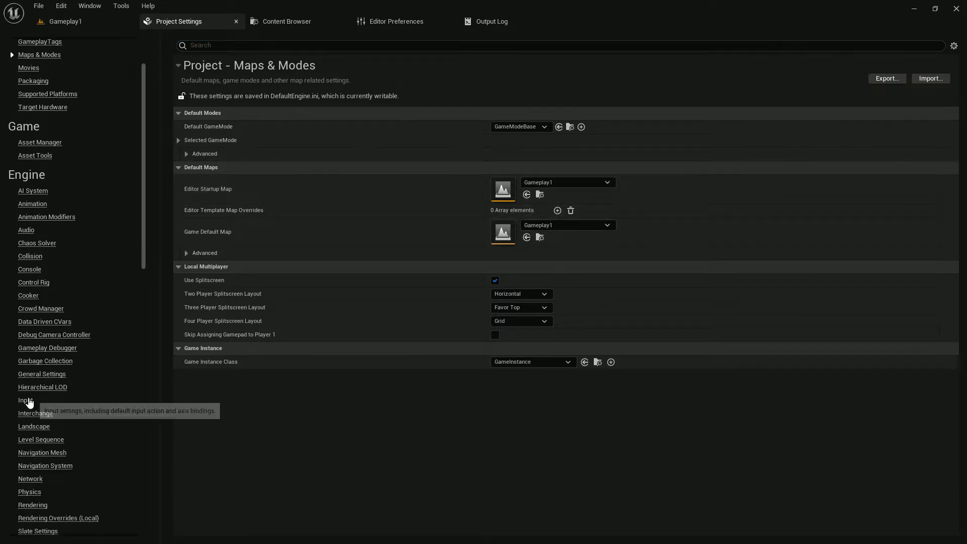
# Step: Add a Move Right axis mapping and a Jump action mapping bound to Space Bar
pyautogui.click(27, 400)
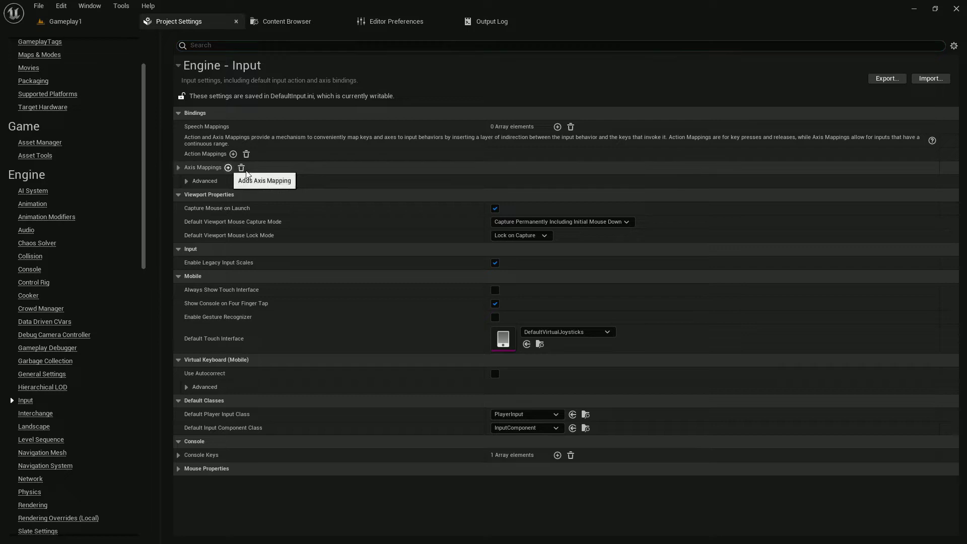
pyautogui.click(228, 168)
pyautogui.click(179, 168)
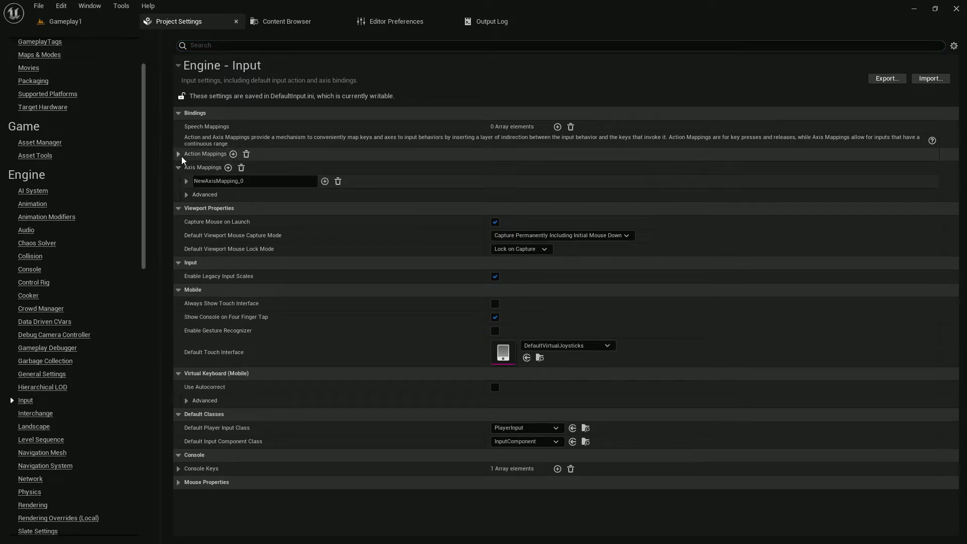
pyautogui.click(178, 154)
pyautogui.write('Move Right')
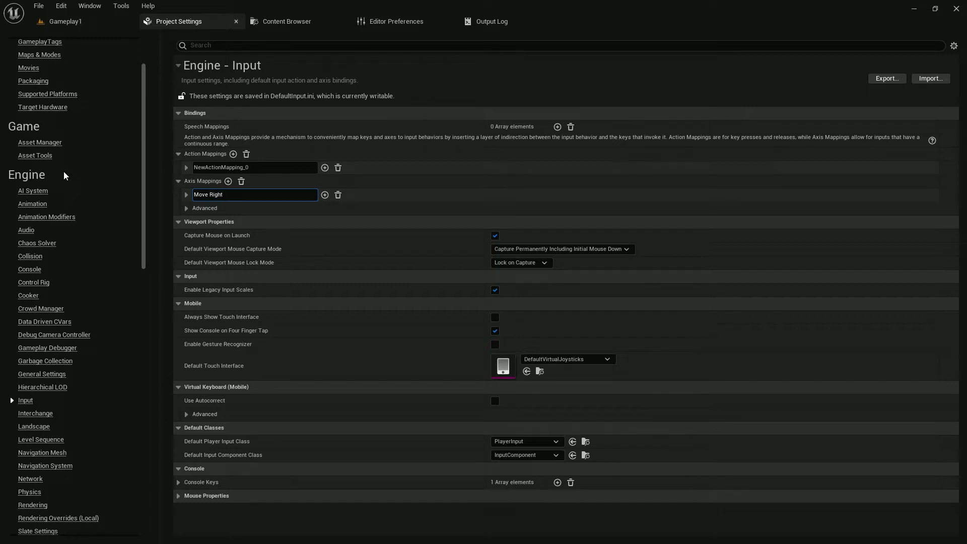
pyautogui.press('Return')
pyautogui.moveTo(259, 167); pyautogui.dragTo(136, 165)
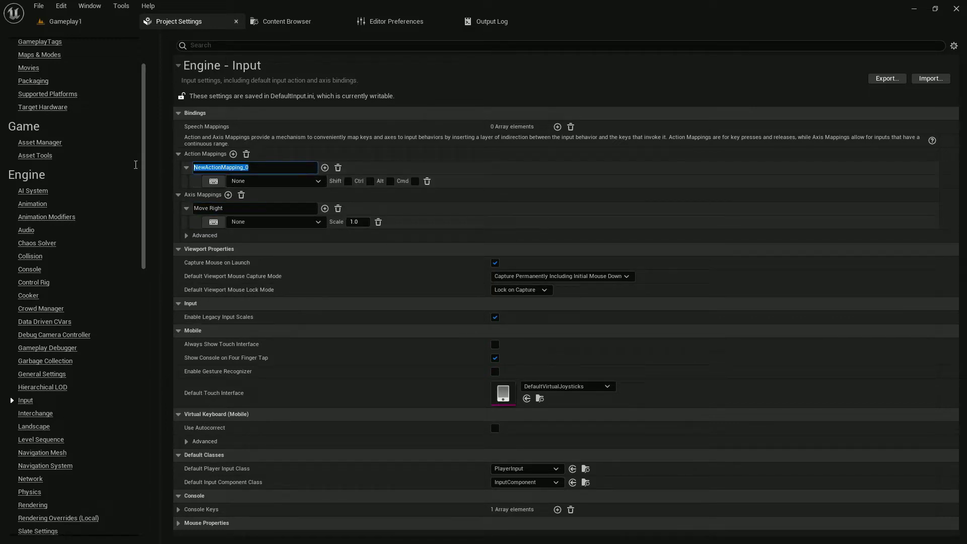
pyautogui.write('Jump')
pyautogui.press('Return')
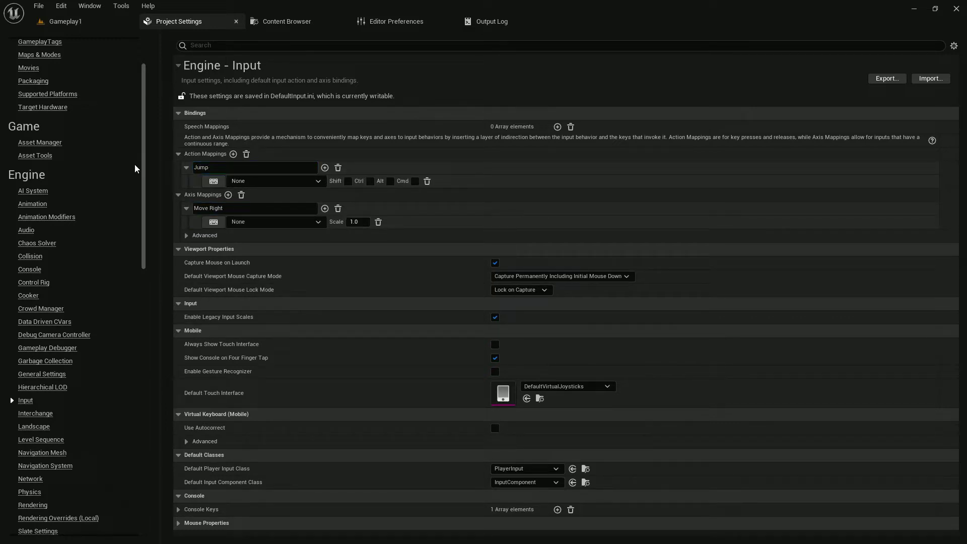
pyautogui.click(247, 182)
pyautogui.write('space')
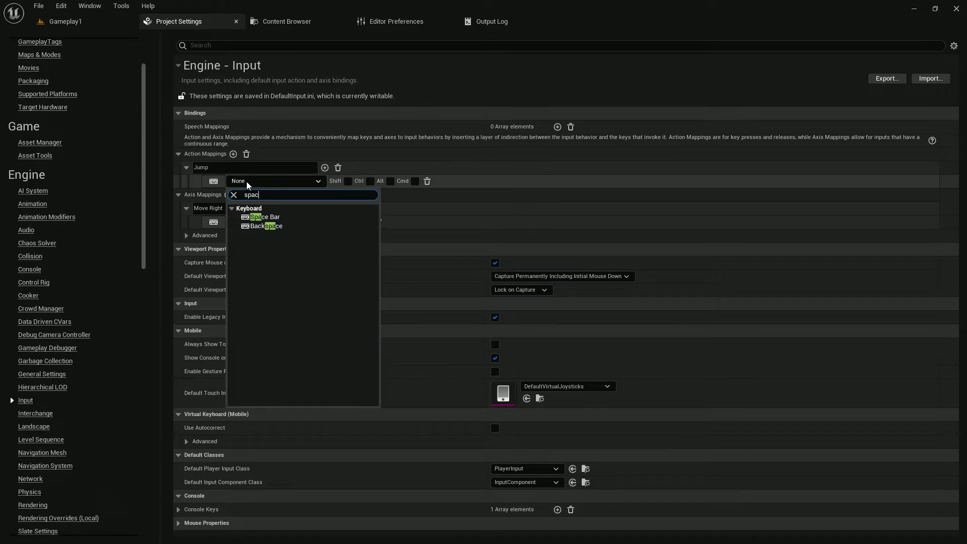
pyautogui.click(260, 218)
# Step: Bind Move Right to A with scale -1.0 and D with scale 1.0
pyautogui.click(325, 208)
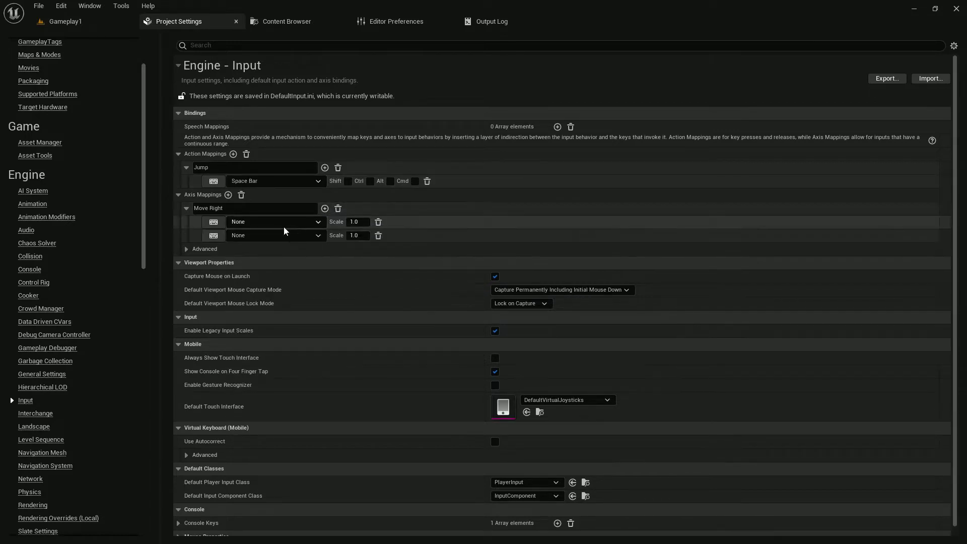
pyautogui.click(272, 235)
pyautogui.write('a')
pyautogui.scroll(-5, 286, 334)
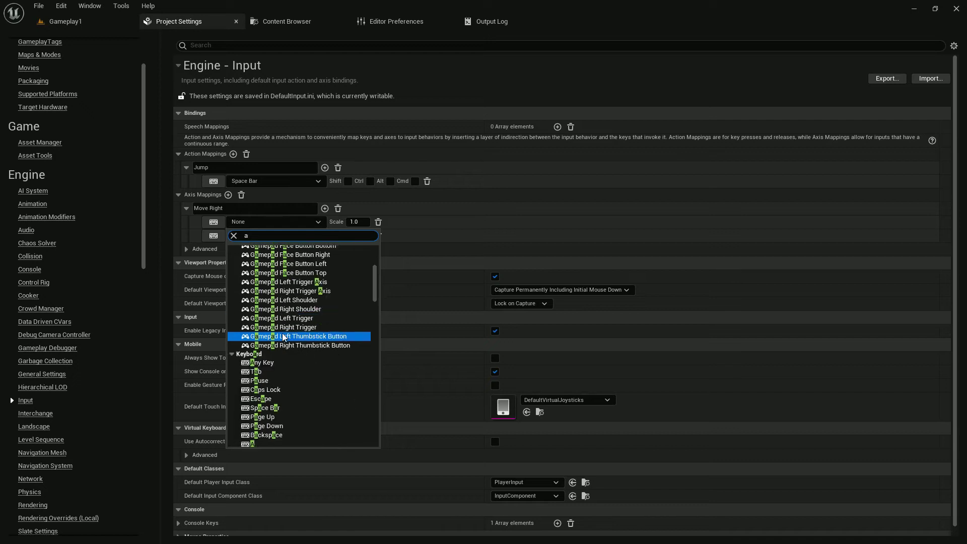
pyautogui.click(282, 377)
pyautogui.click(272, 235)
pyautogui.write('d')
pyautogui.scroll(-5, 263, 383)
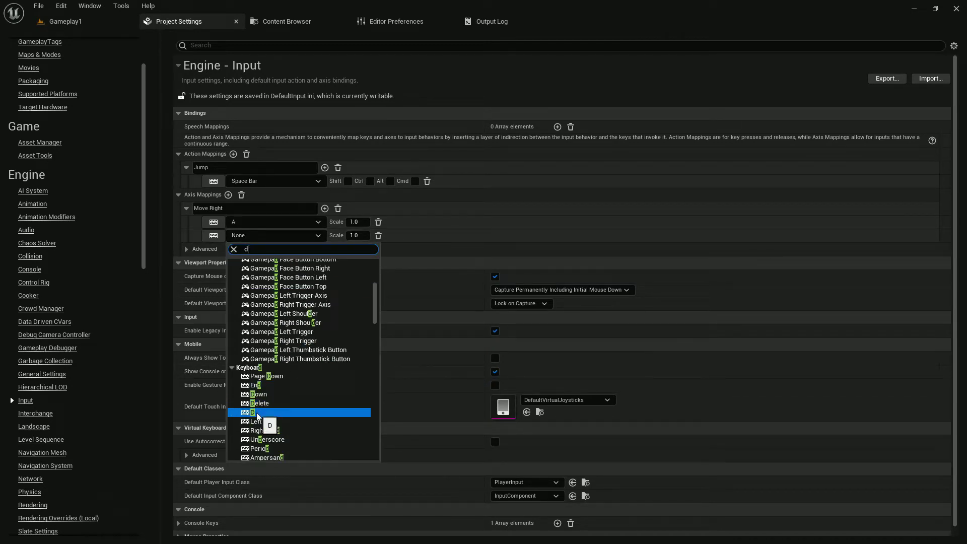
pyautogui.click(255, 412)
pyautogui.click(354, 221)
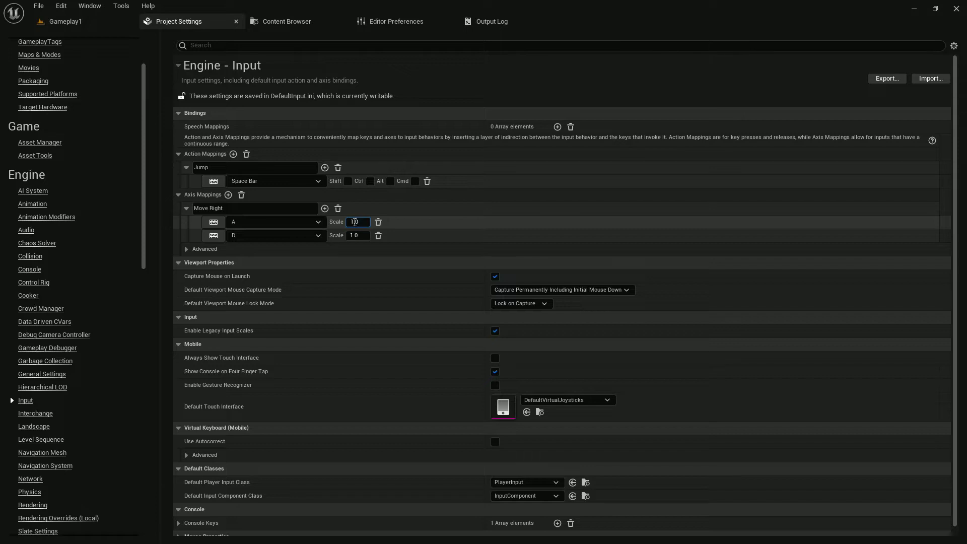
pyautogui.click(65, 21)
pyautogui.hotkey('ctrl', 'space')
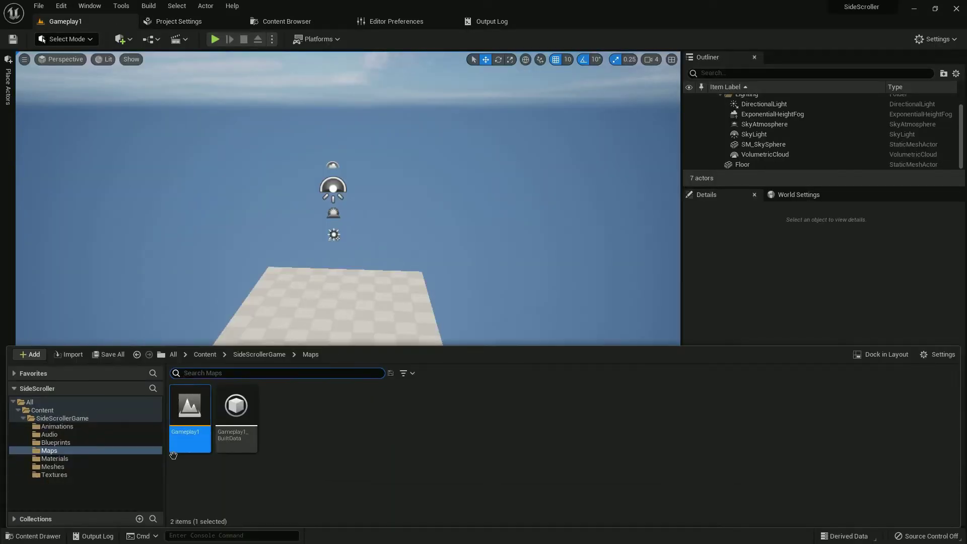
# Step: In Blueprints, create a Game Mode Base blueprint named Side_ScrollerBlueprint
pyautogui.click(90, 442)
pyautogui.rightClick(240, 440)
pyautogui.click(300, 173)
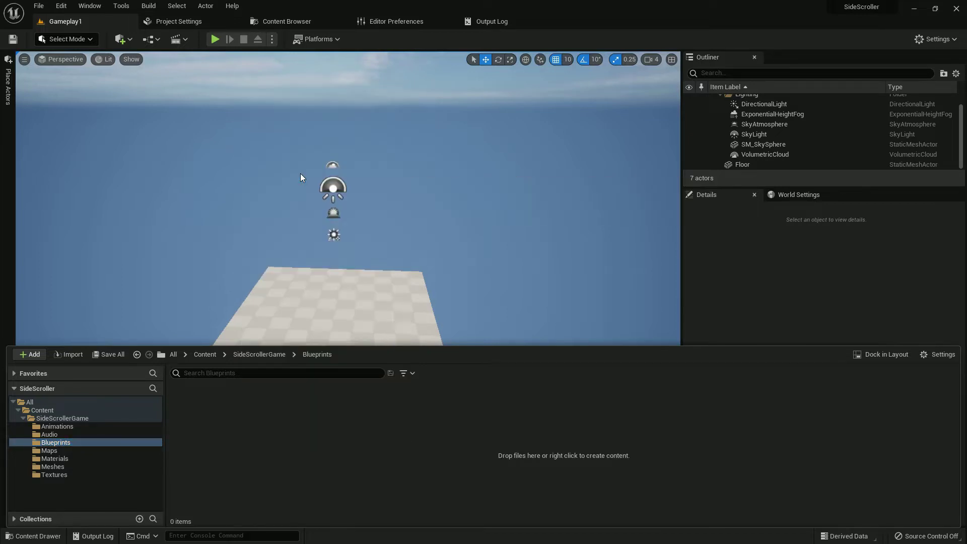
pyautogui.click(375, 274)
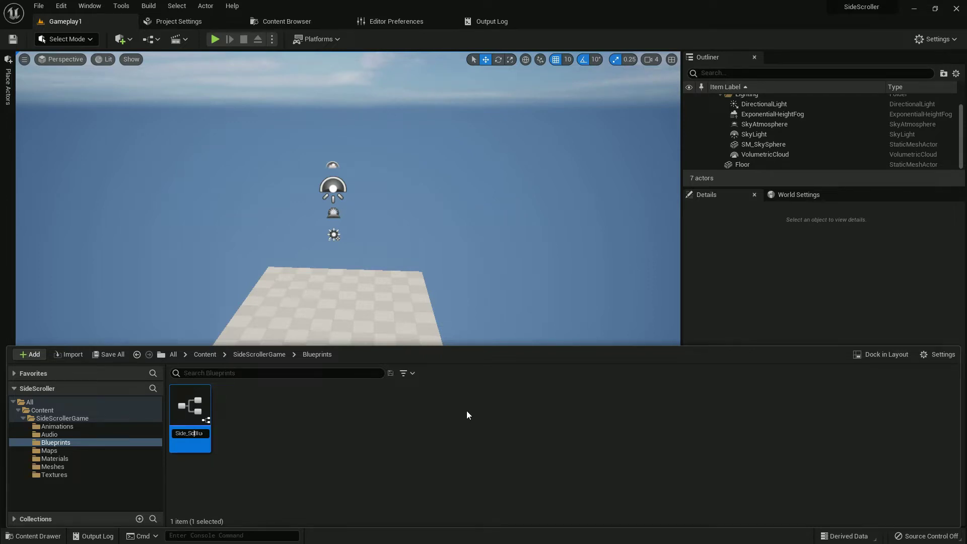
pyautogui.write('Side_ScrollerBlueprint')
pyautogui.press('Return')
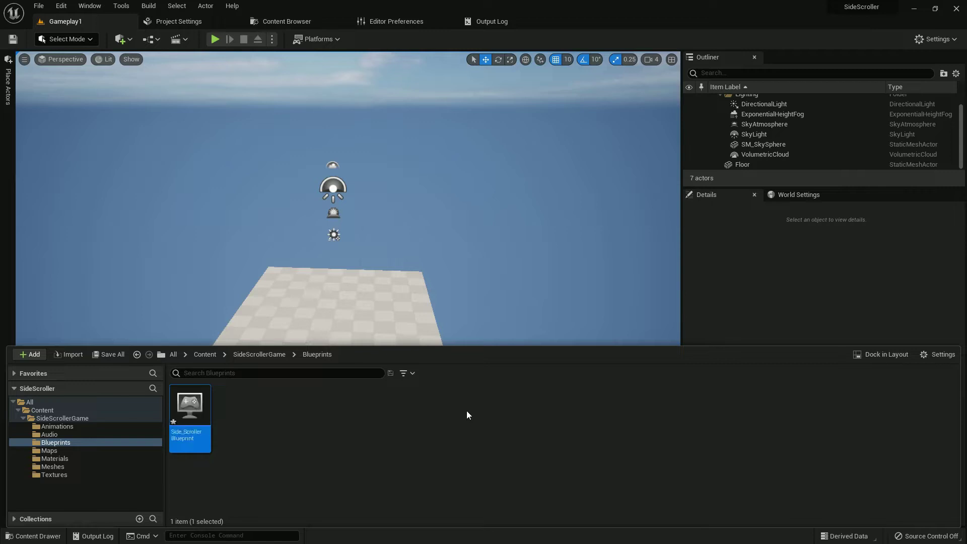
# Step: Create a Character blueprint named SideScroller_Blueprint
pyautogui.rightClick(250, 434)
pyautogui.click(319, 169)
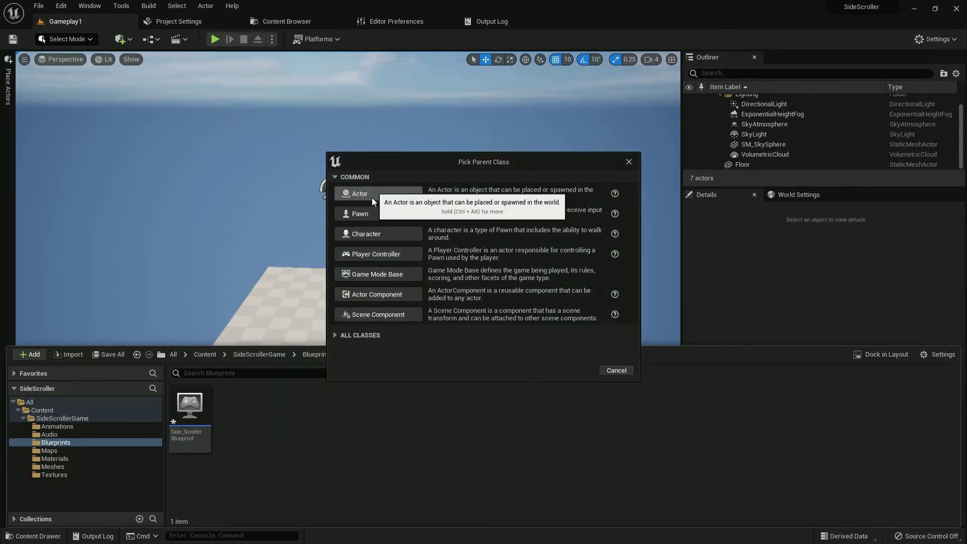
pyautogui.click(375, 236)
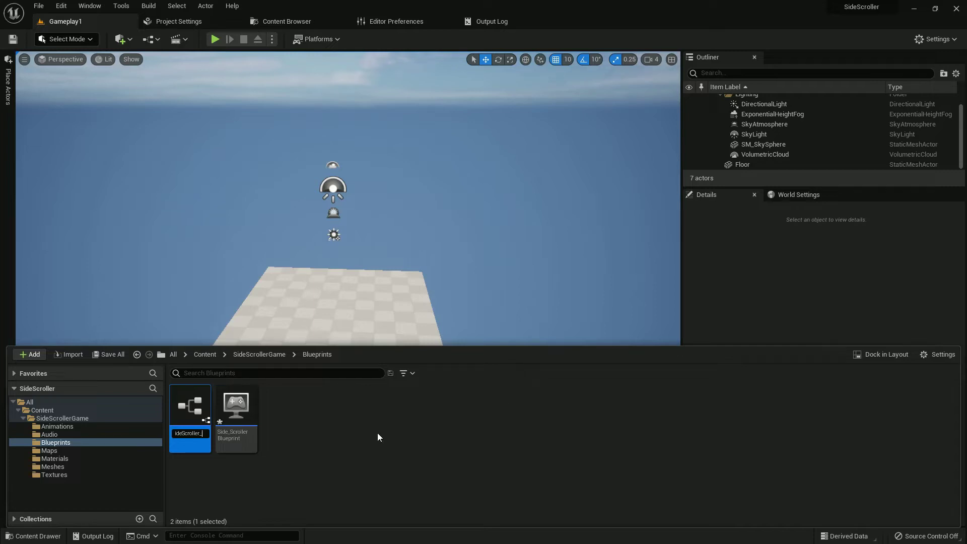
pyautogui.write('_Blueprint')
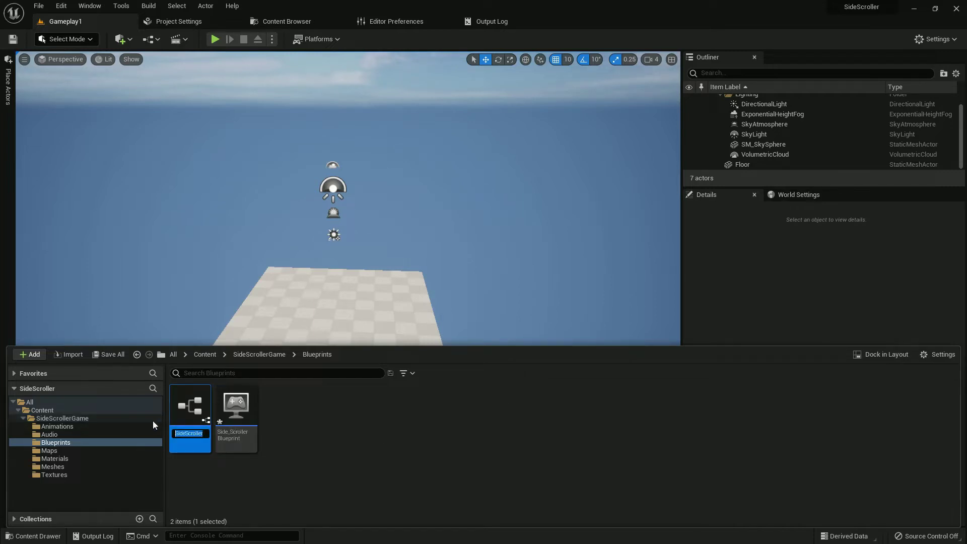
pyautogui.press('Return')
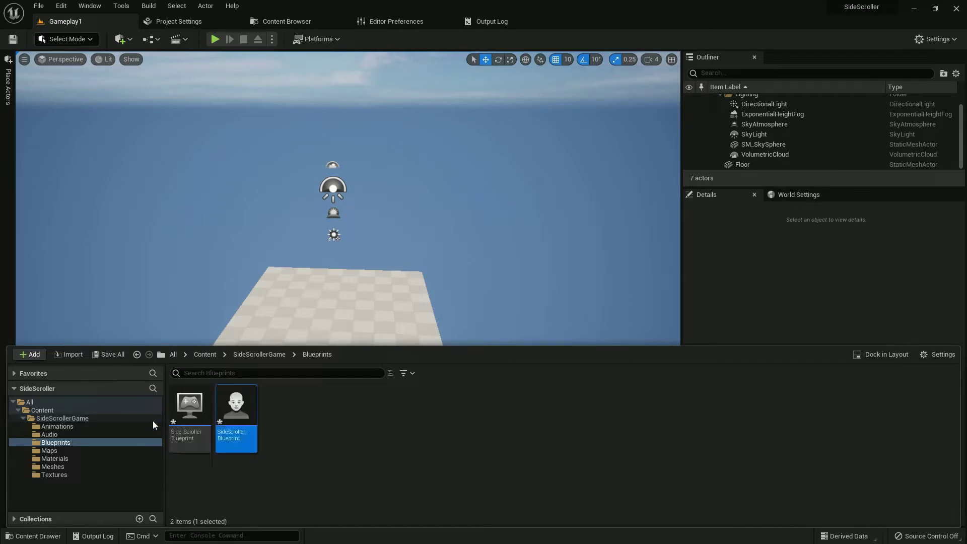
# Step: Save both new blueprints and dock the Side_ScrollerBlueprint game mode editor into the main window
pyautogui.rightClick(375, 423)
pyautogui.moveTo(423, 244)
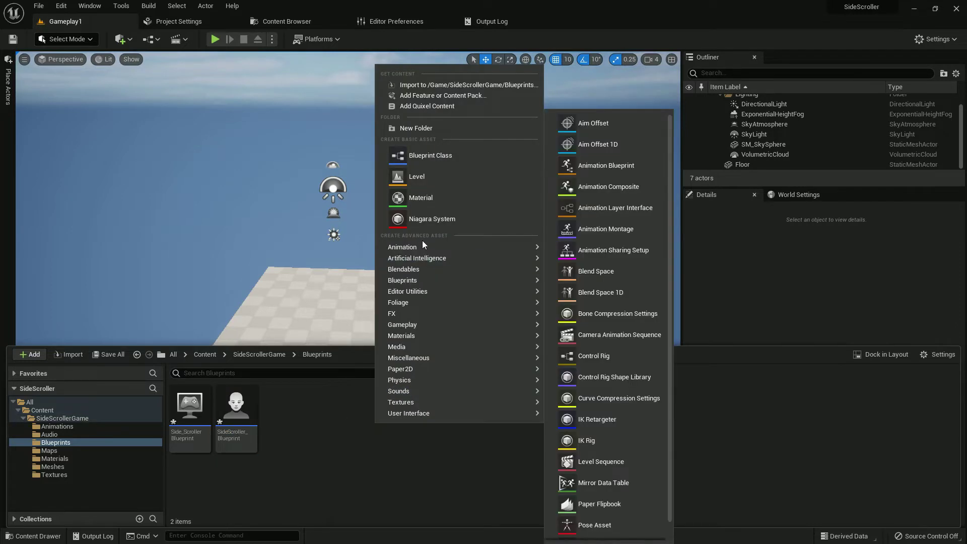
pyautogui.click(590, 167)
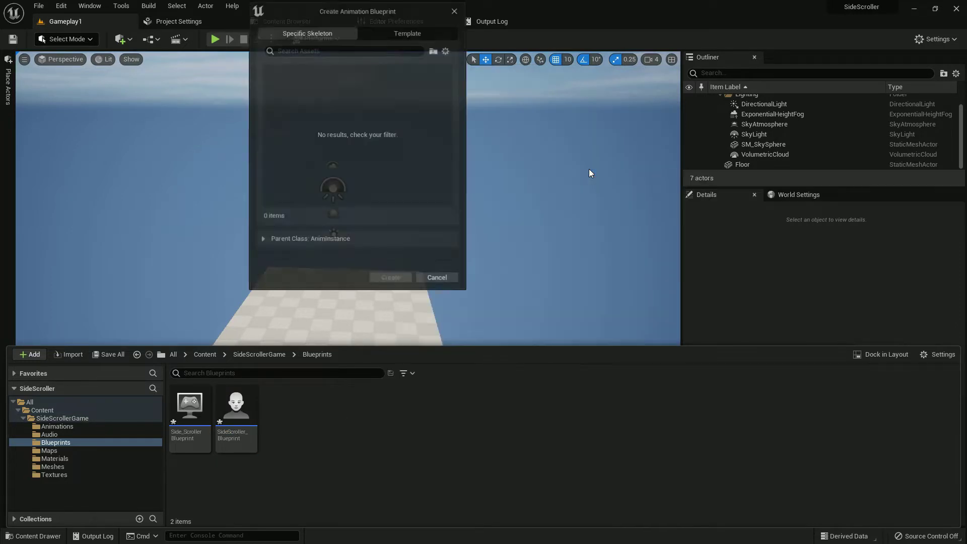
pyautogui.click(437, 278)
pyautogui.click(117, 353)
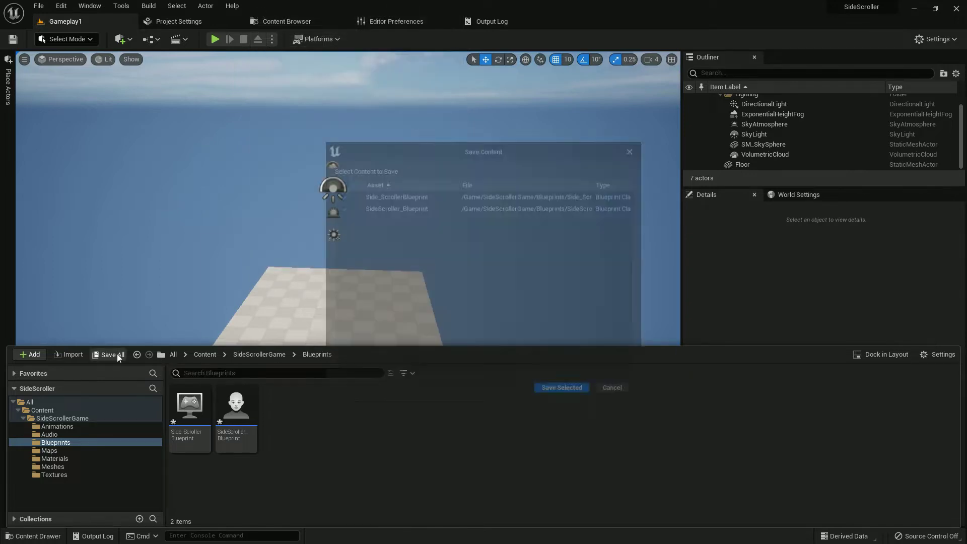
pyautogui.click(547, 393)
pyautogui.click(191, 409)
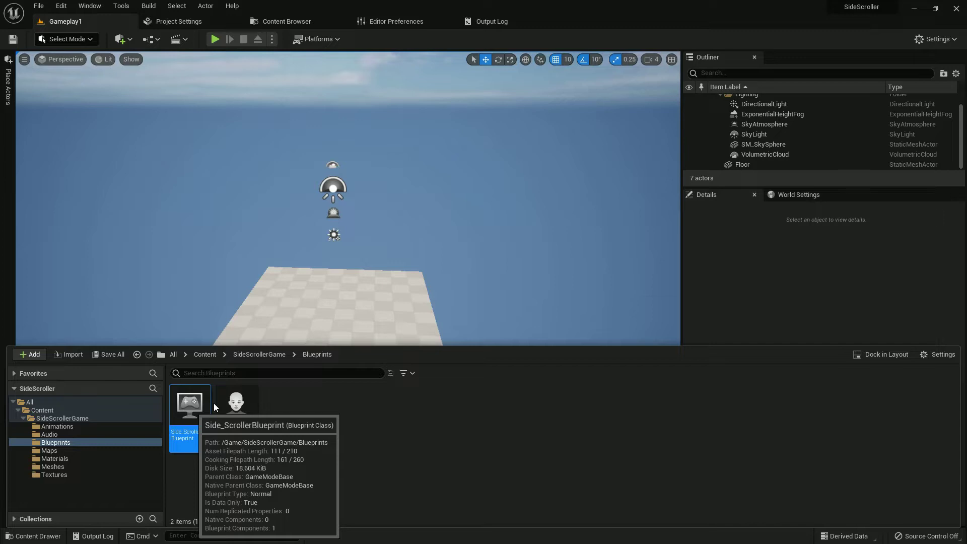
pyautogui.hotkey('ctrl', 'space')
pyautogui.moveTo(966, 35); pyautogui.dragTo(614, 19)
# Step: Set the game mode's Default Pawn Class to SideScroller_Blueprint, then compile and save
pyautogui.click(850, 240)
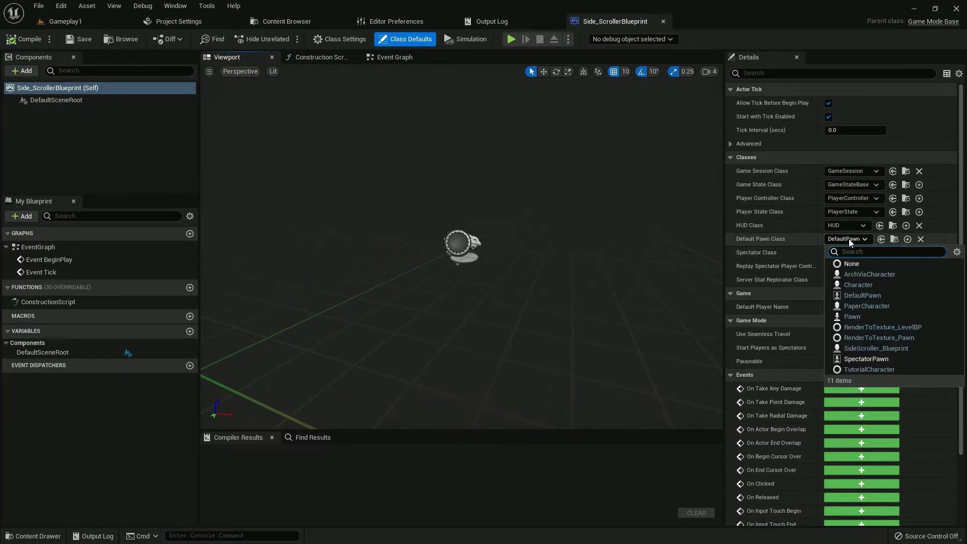
pyautogui.write('side')
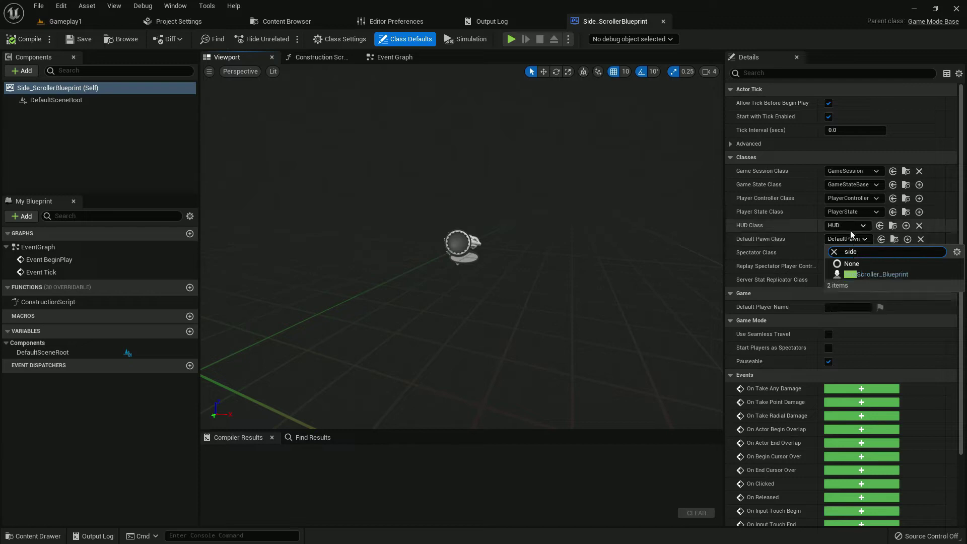
pyautogui.click(880, 274)
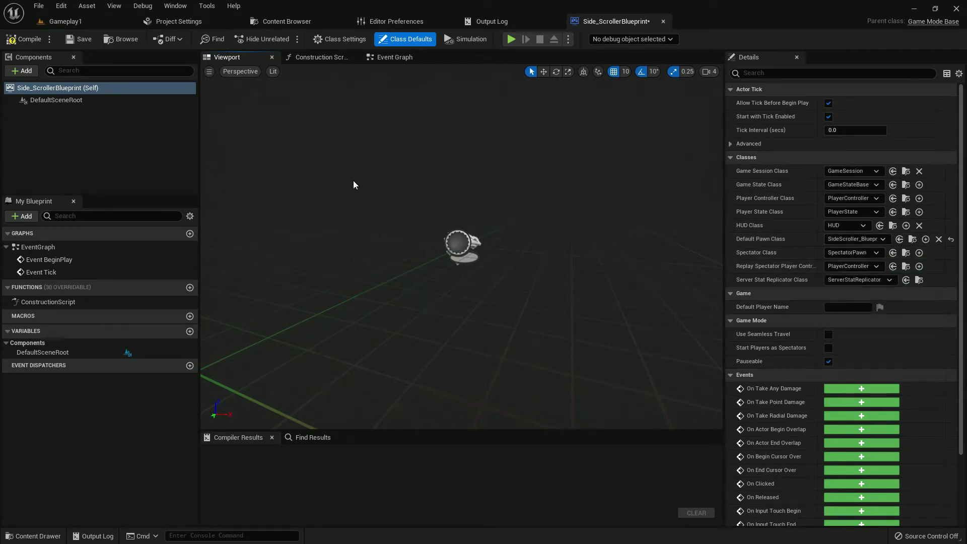
pyautogui.click(38, 39)
pyautogui.click(81, 39)
# Step: Return to Gameplay1 with the content drawer open and bring the Import folder window over the editor
pyautogui.click(85, 22)
pyautogui.hotkey('ctrl', 'space')
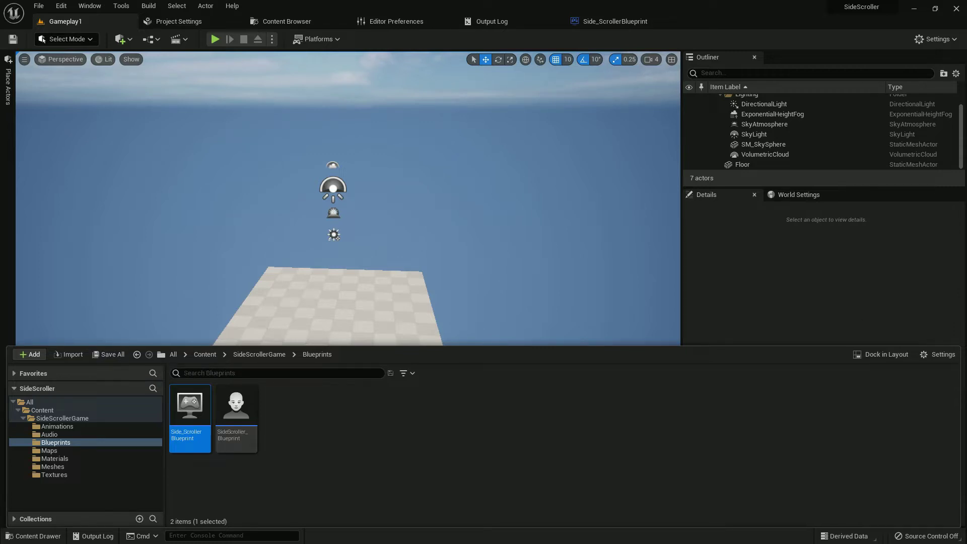
pyautogui.moveTo(966, 217); pyautogui.dragTo(499, 205)
# Step: Create a new folder named Character inside the Meshes folder
pyautogui.click(893, 213)
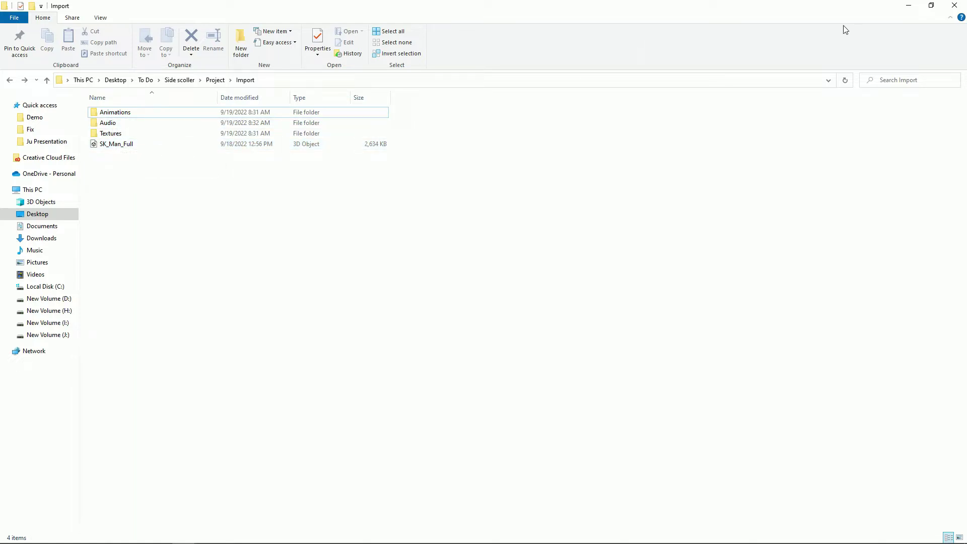
pyautogui.click(928, 12)
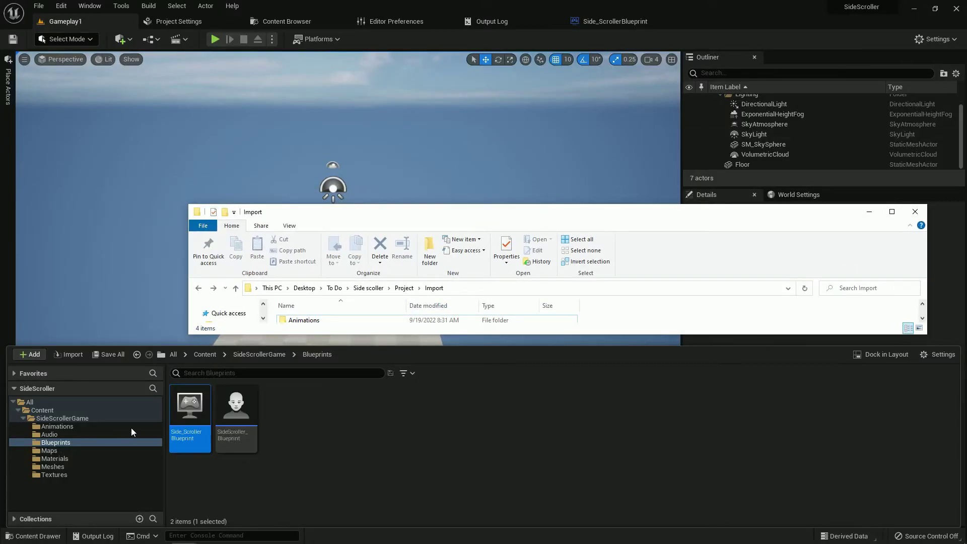
pyautogui.click(67, 465)
pyautogui.rightClick(67, 466)
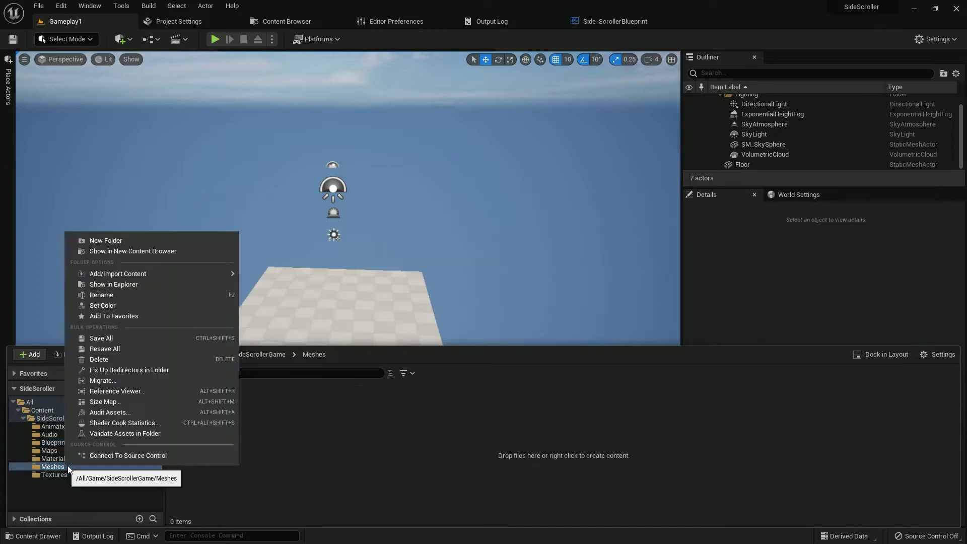
pyautogui.click(104, 241)
pyautogui.press('BackSpace')
pyautogui.write('Character')
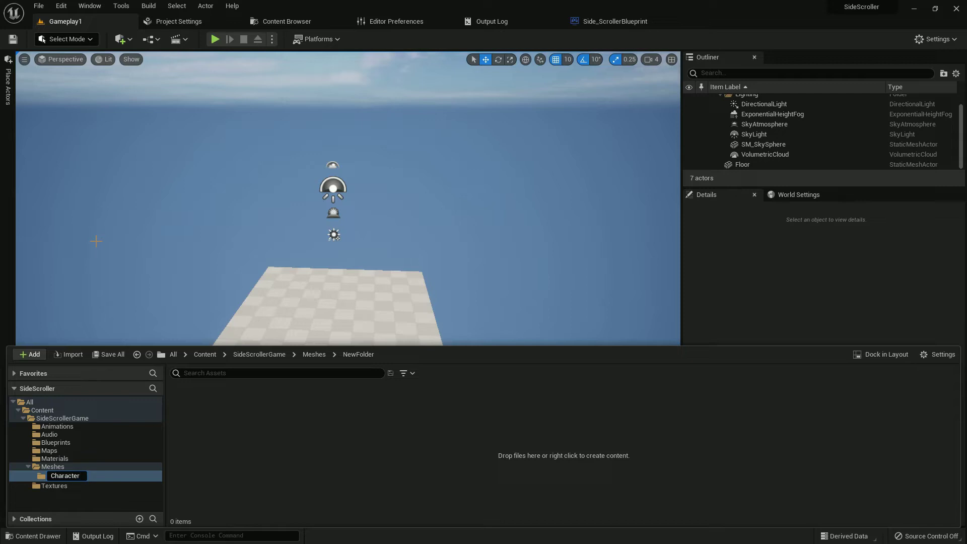
pyautogui.press('Return')
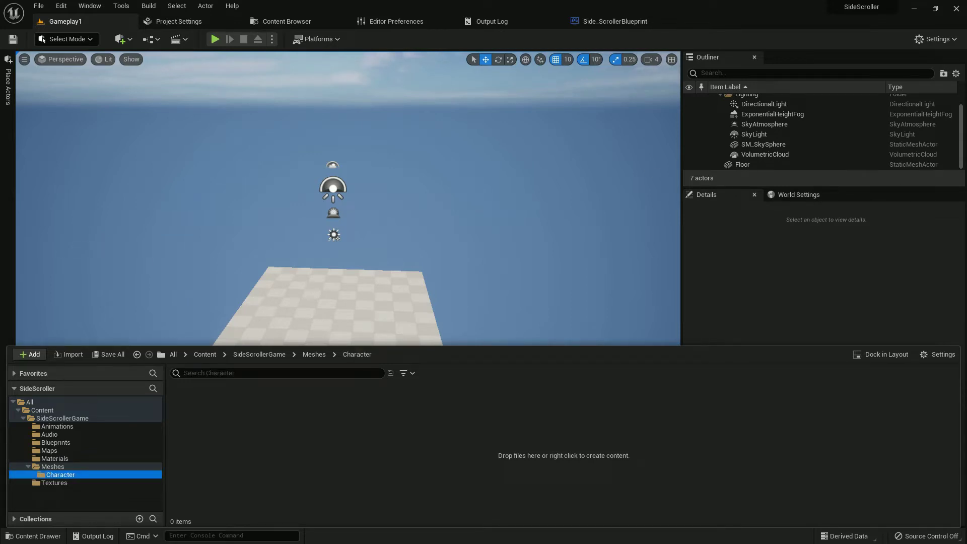
# Step: Import SK_Man_Full.fbx into Meshes/Character with Import All
pyautogui.hotkey('alt', 'Tab')
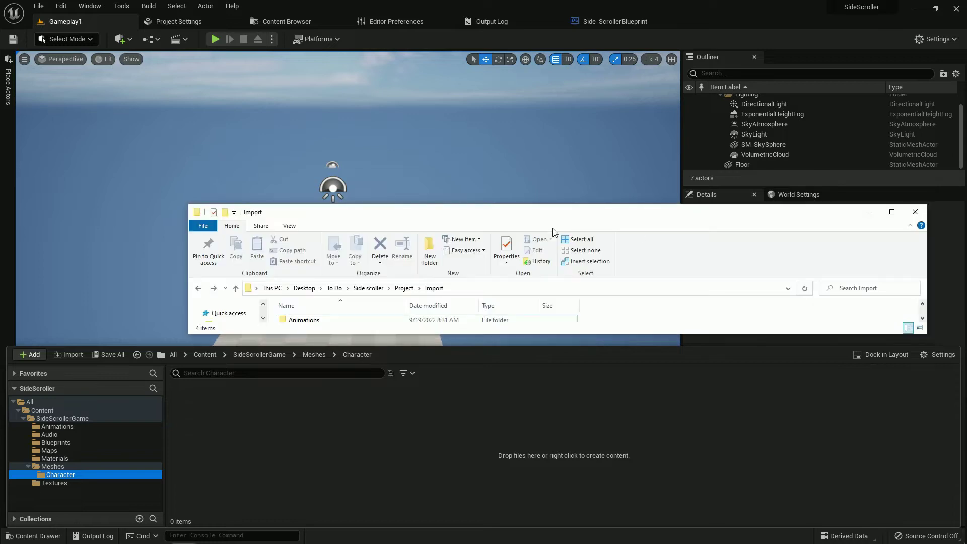
pyautogui.moveTo(646, 334); pyautogui.dragTo(645, 394)
pyautogui.moveTo(587, 212); pyautogui.dragTo(616, 126)
pyautogui.click(367, 266)
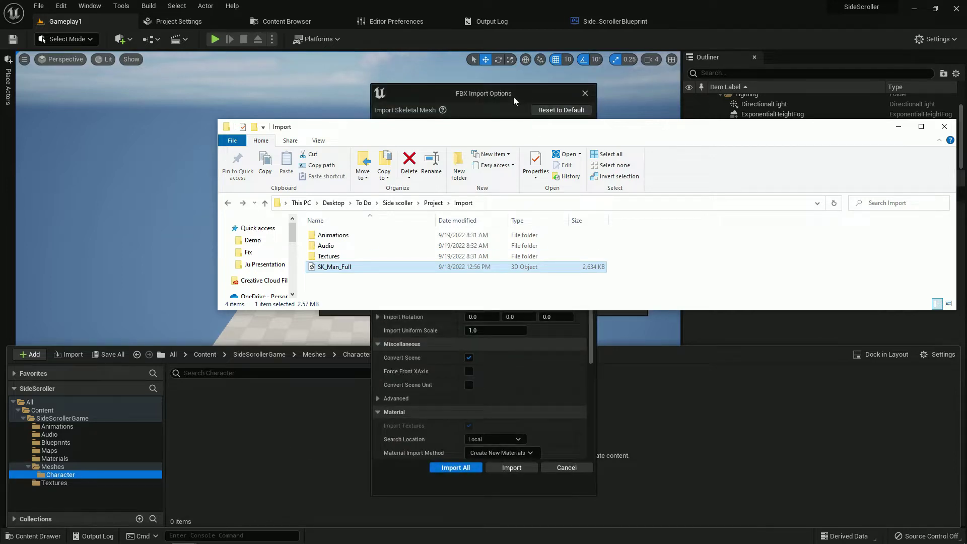
pyautogui.click(512, 96)
pyautogui.click(454, 468)
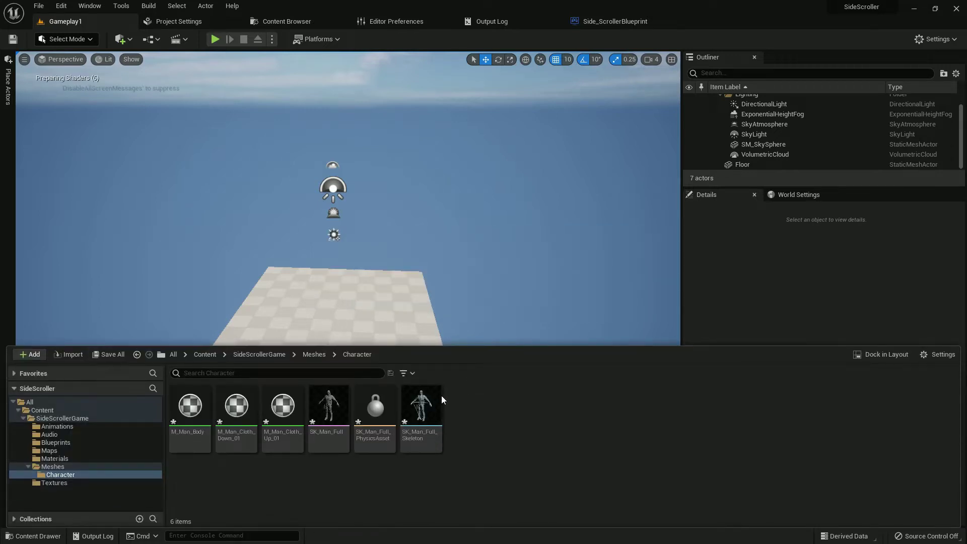
# Step: Move the three M_Man materials into the Materials folder
pyautogui.click(283, 431)
pyautogui.keyDown('shift'); pyautogui.click(194, 421); pyautogui.keyUp('shift')
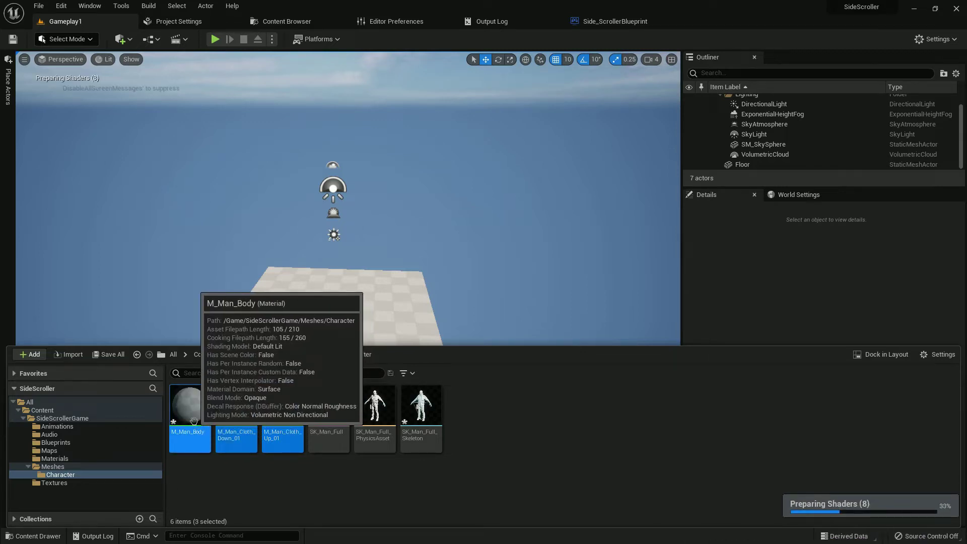
pyautogui.moveTo(192, 419); pyautogui.dragTo(76, 460)
pyautogui.click(99, 479)
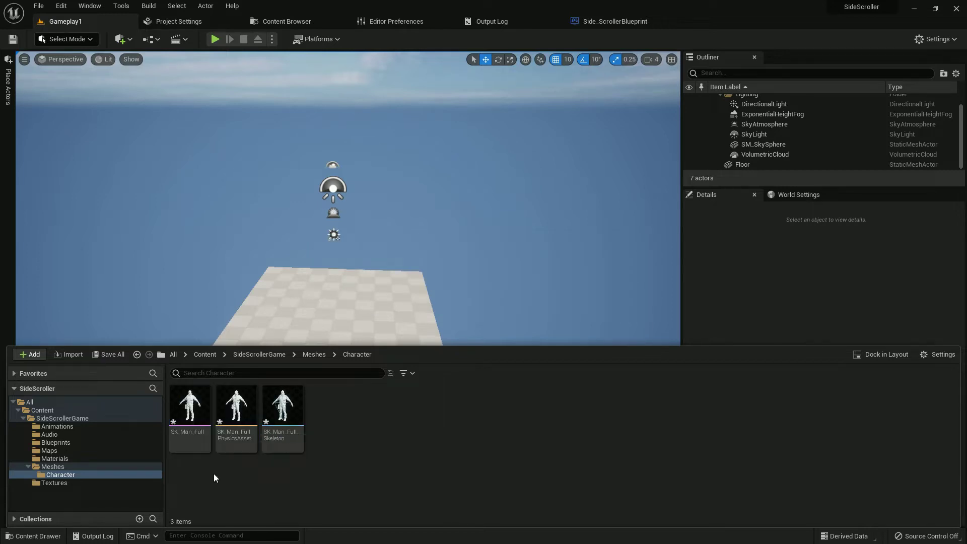
pyautogui.click(45, 482)
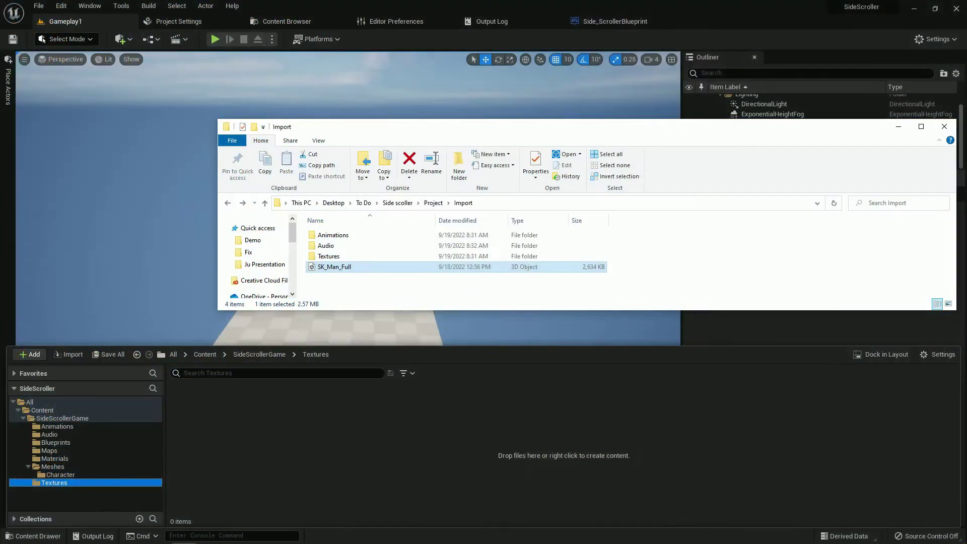
# Step: Import the twelve T_Man TARGA textures into the Textures folder, dismissing the normal-map notices
pyautogui.doubleClick(329, 256)
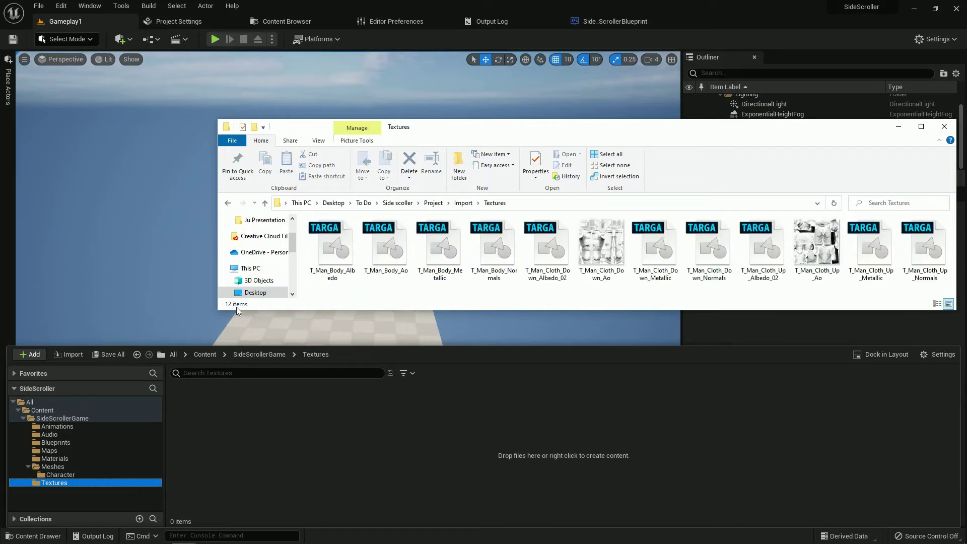
pyautogui.click(334, 251)
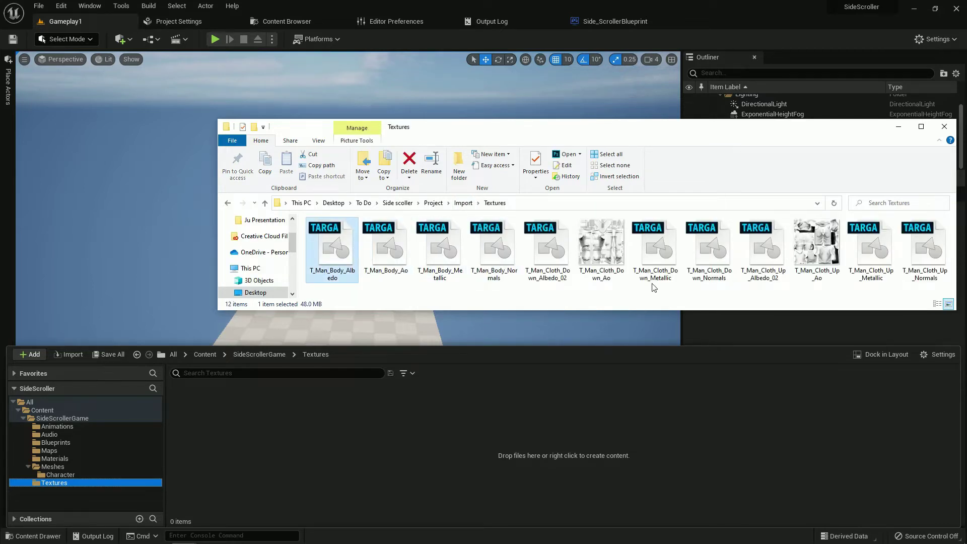
pyautogui.keyDown('shift'); pyautogui.click(917, 266); pyautogui.keyUp('shift')
pyautogui.moveTo(806, 261); pyautogui.dragTo(599, 457)
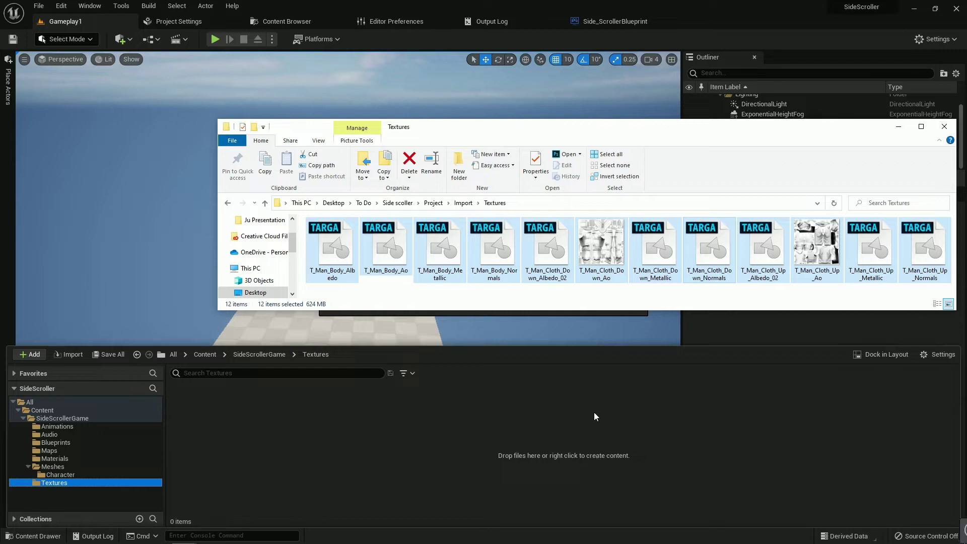
pyautogui.click(896, 504)
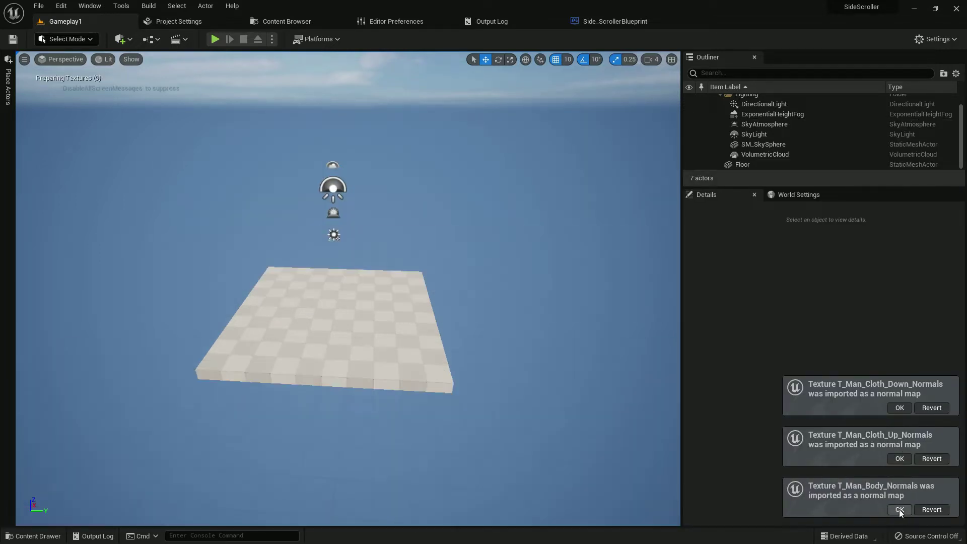
pyautogui.click(901, 468)
pyautogui.click(900, 430)
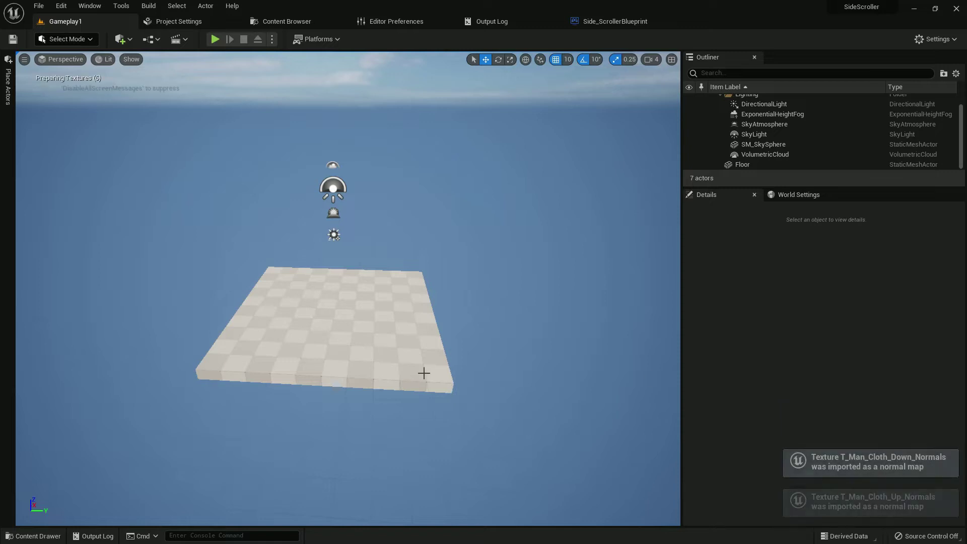
# Step: Save all the newly imported texture assets
pyautogui.hotkey('ctrl', 'space')
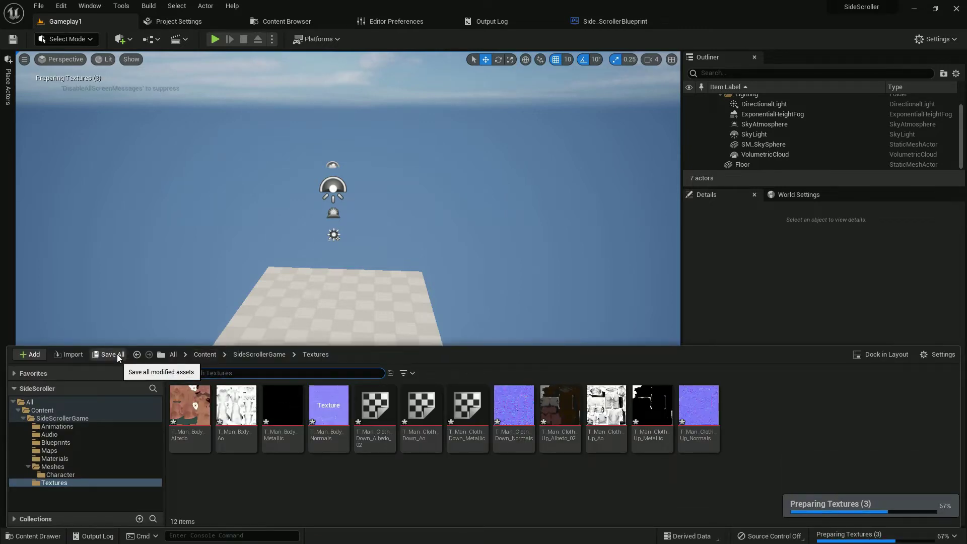
pyautogui.click(108, 355)
pyautogui.click(537, 398)
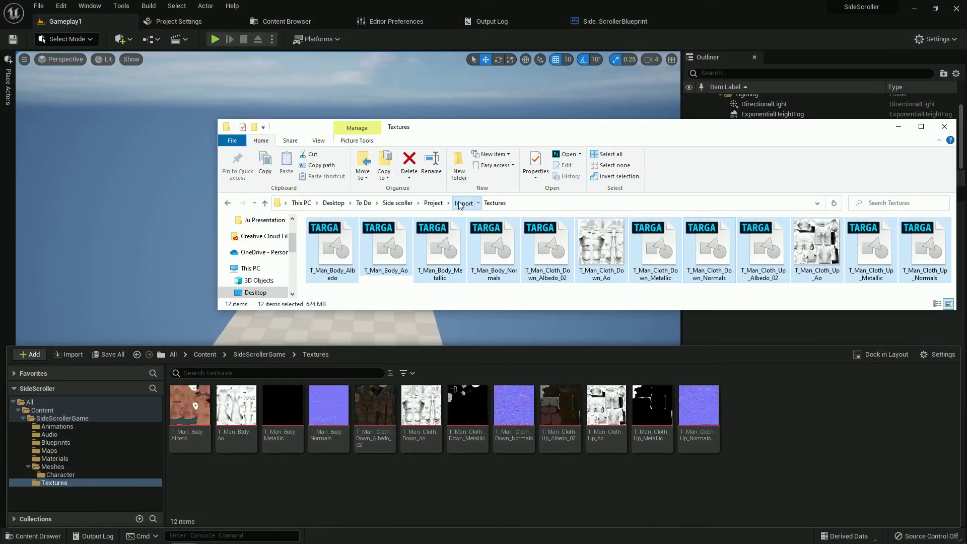
pyautogui.click(463, 202)
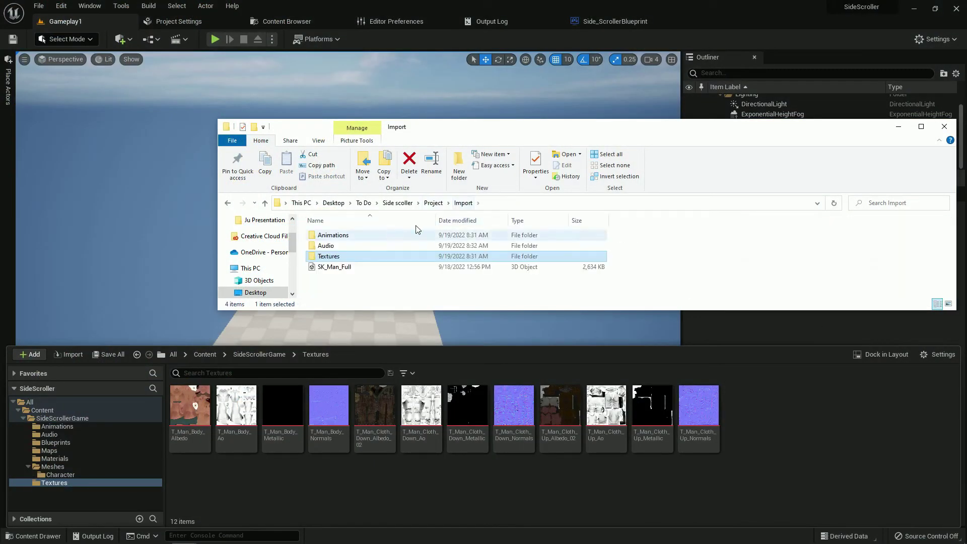
# Step: Import the six ThirdPerson animation FBX files into Animations using the SK_Man_Full_Skeleton skeleton
pyautogui.doubleClick(379, 235)
pyautogui.click(360, 245)
pyautogui.click(341, 235)
pyautogui.keyDown('shift'); pyautogui.click(347, 288); pyautogui.keyUp('shift')
pyautogui.moveTo(340, 236); pyautogui.dragTo(57, 426)
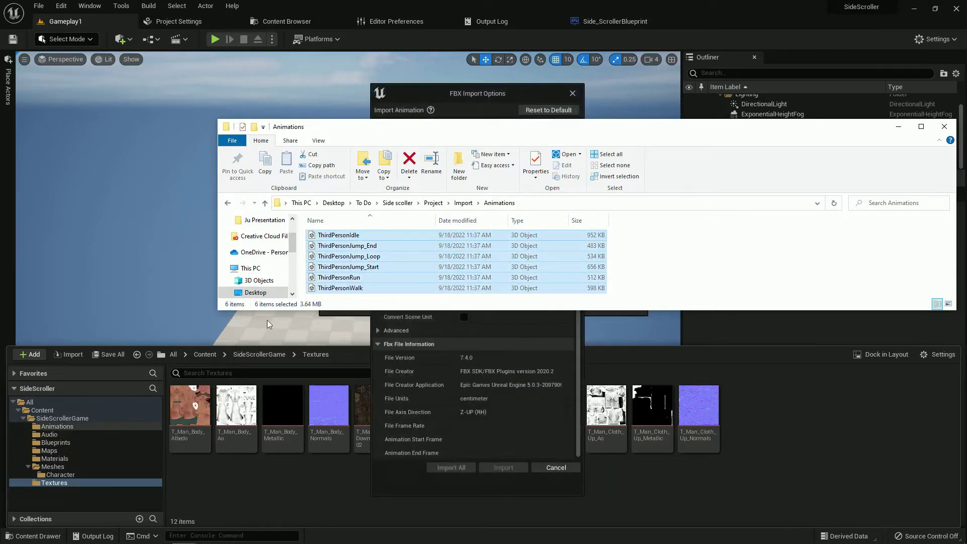
pyautogui.click(539, 98)
pyautogui.click(510, 153)
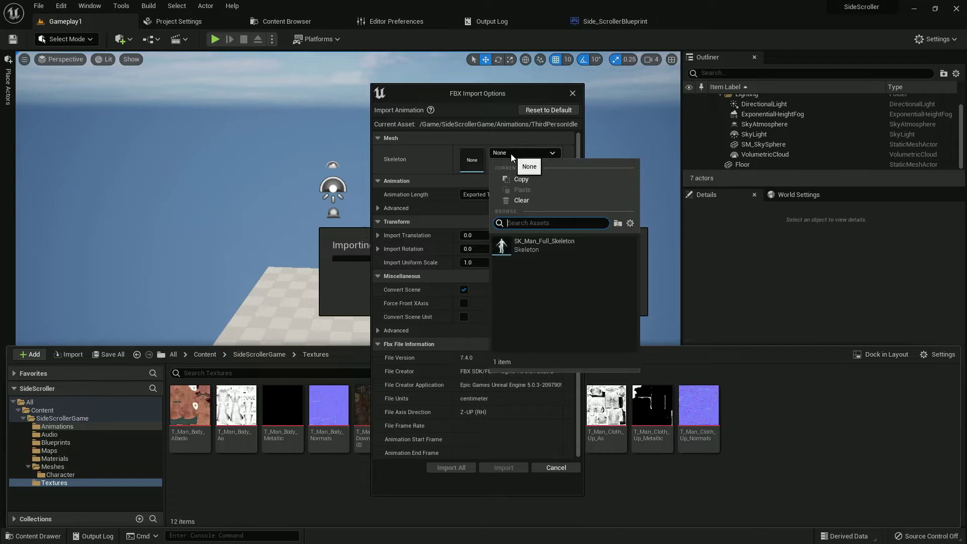
pyautogui.click(520, 246)
pyautogui.click(455, 468)
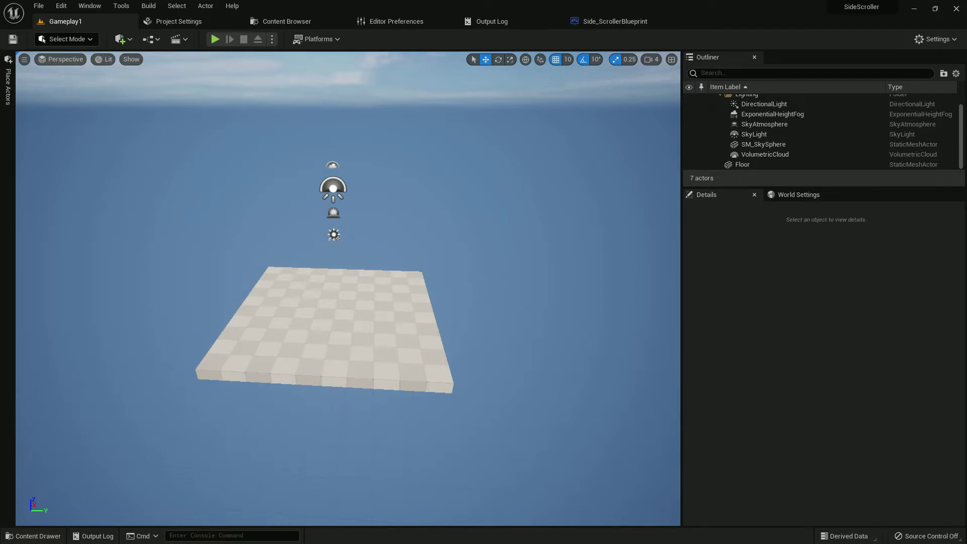
# Step: Select the three Run sound files in the source Audio folder
pyautogui.hotkey('alt', 'Tab')
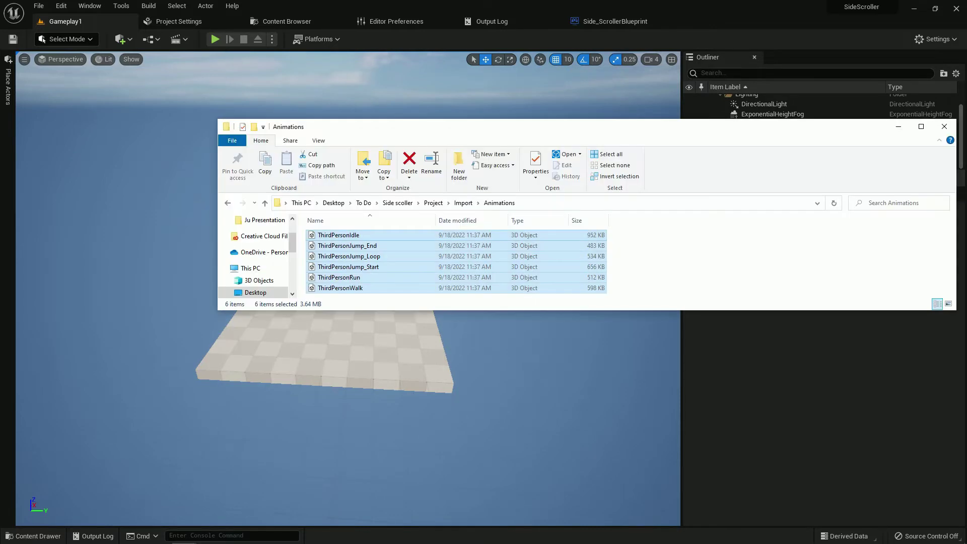
pyautogui.click(461, 204)
pyautogui.doubleClick(335, 247)
pyautogui.moveTo(337, 259); pyautogui.dragTo(342, 245)
pyautogui.hotkey('alt', 'Tab')
pyautogui.hotkey('ctrl', 'space')
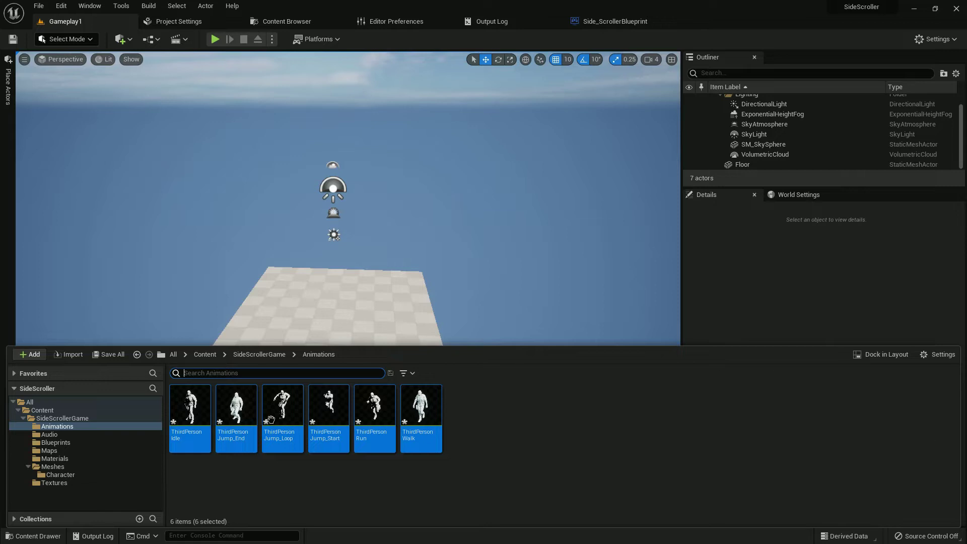
# Step: Bring the Run_01, Run_02 and Run_03 WAV files into the Audio folder and save them
pyautogui.click(64, 434)
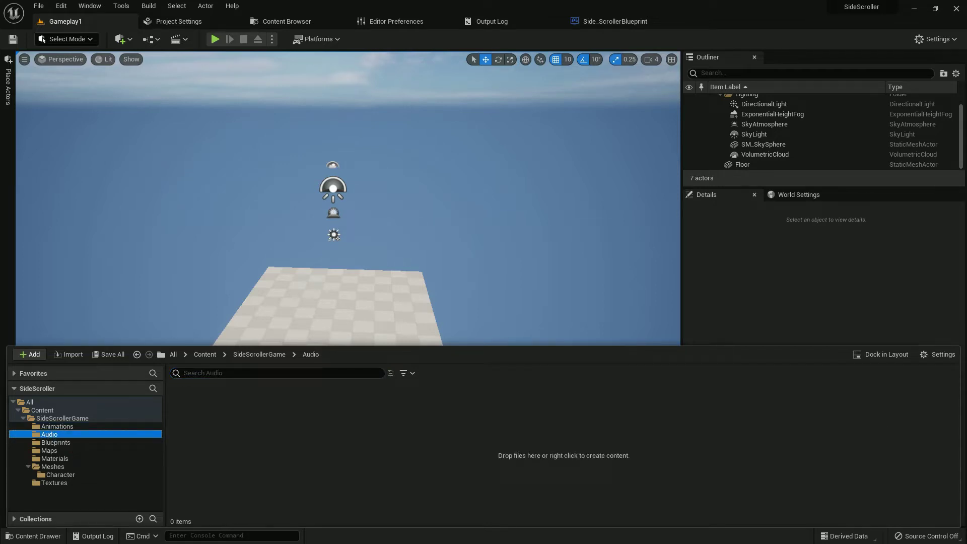
pyautogui.moveTo(966, 242); pyautogui.dragTo(342, 422)
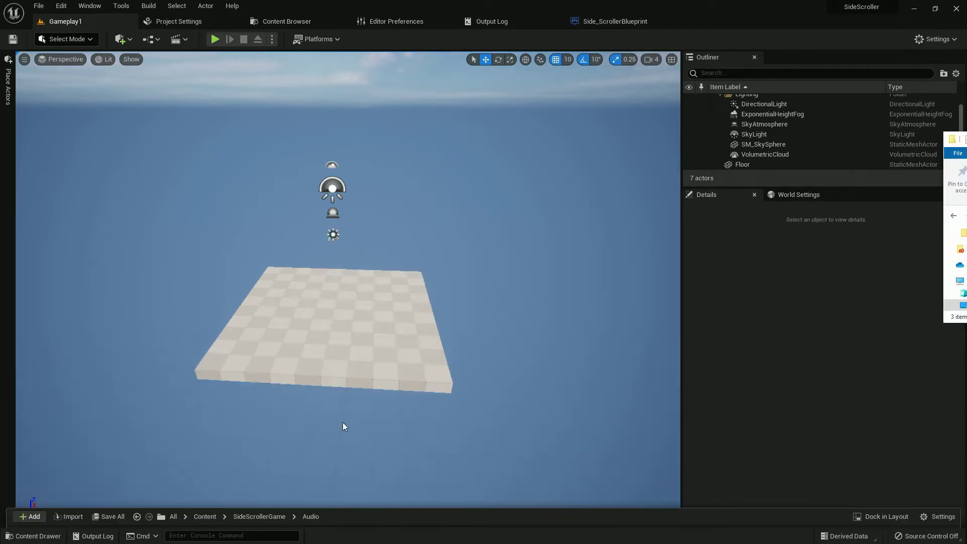
pyautogui.click(379, 375)
pyautogui.hotkey('ctrl', 'space')
pyautogui.click(116, 356)
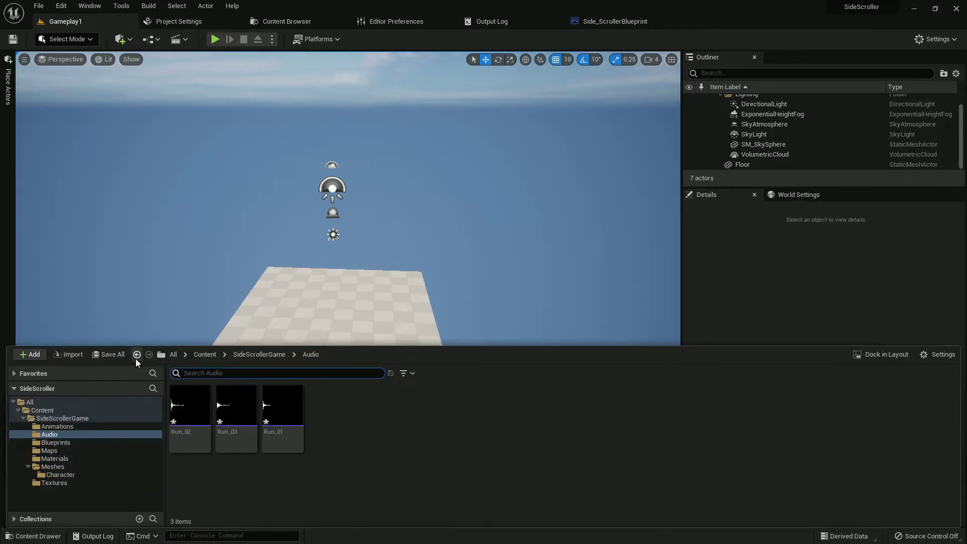
pyautogui.click(560, 388)
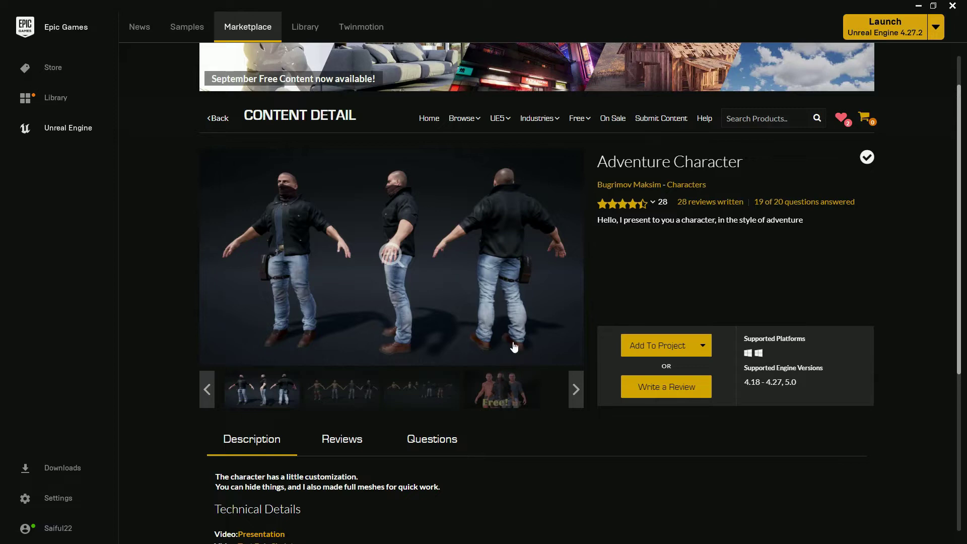
pyautogui.click(337, 395)
pyautogui.click(447, 395)
pyautogui.click(494, 388)
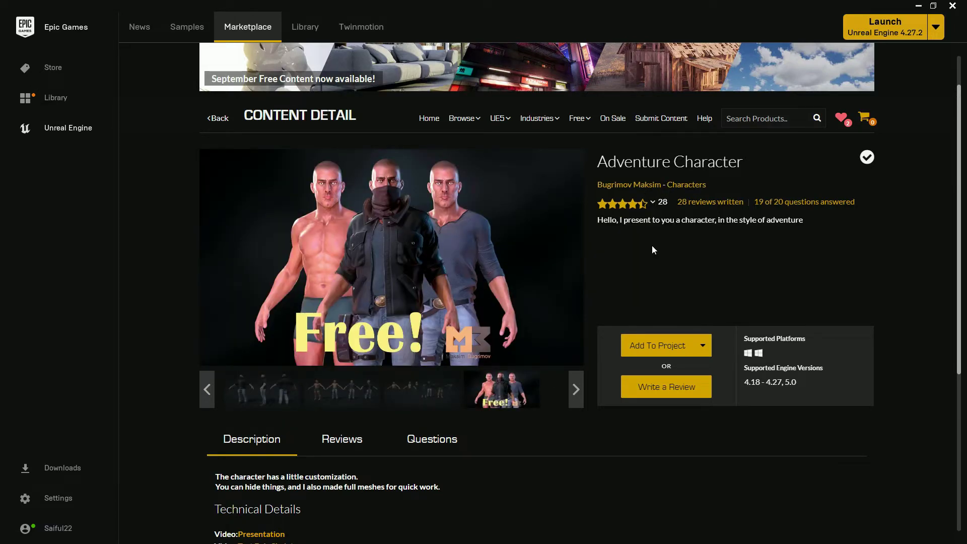
pyautogui.scroll(-2, 653, 249)
pyautogui.scroll(-3, 652, 250)
pyautogui.scroll(5, 651, 249)
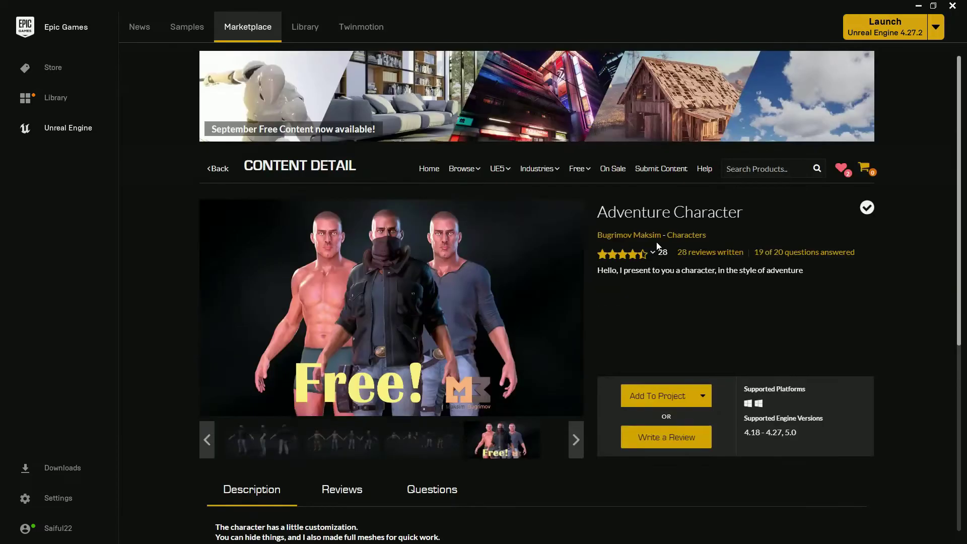
pyautogui.scroll(-3, 652, 250)
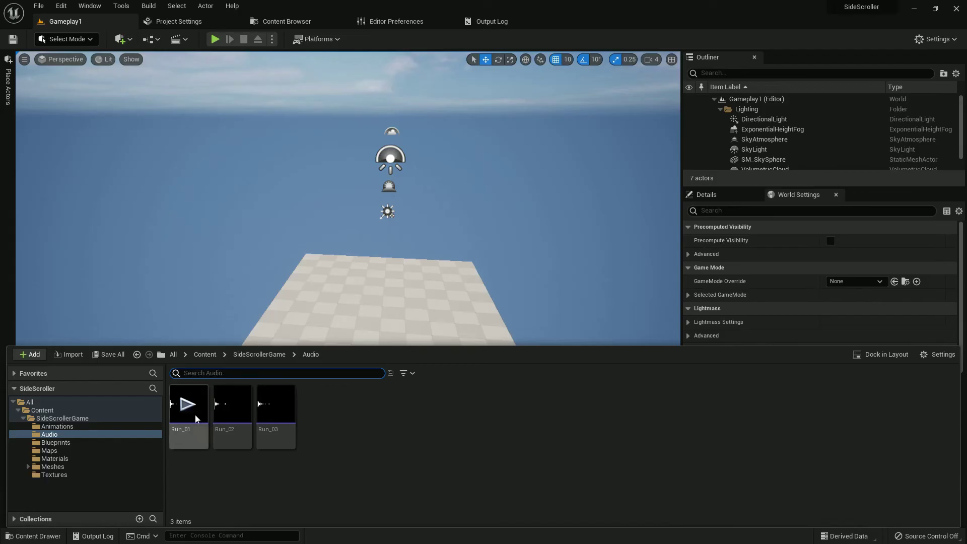
# Step: Create a sound cue named Run_Cue from the Run_01 sound
pyautogui.click(189, 413)
pyautogui.rightClick(193, 414)
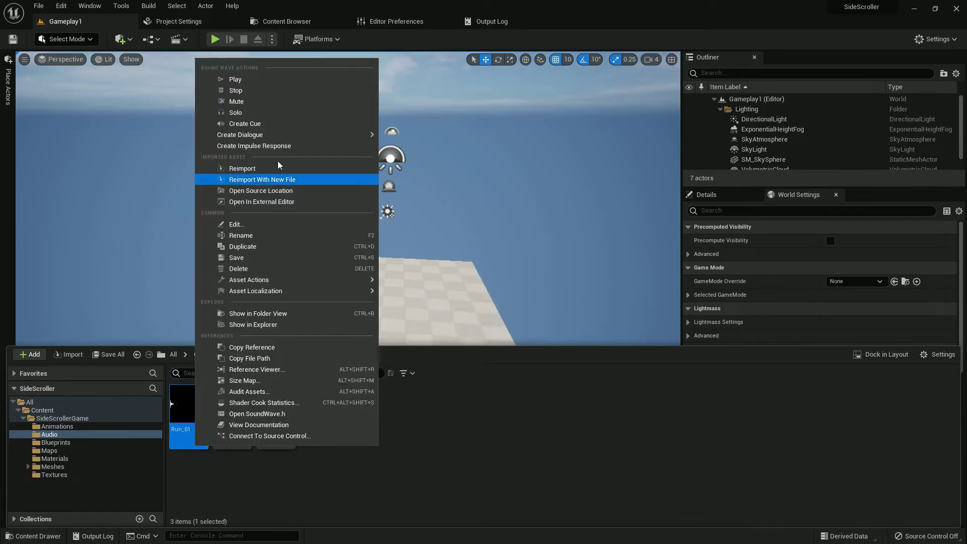
pyautogui.click(267, 124)
pyautogui.press('End')
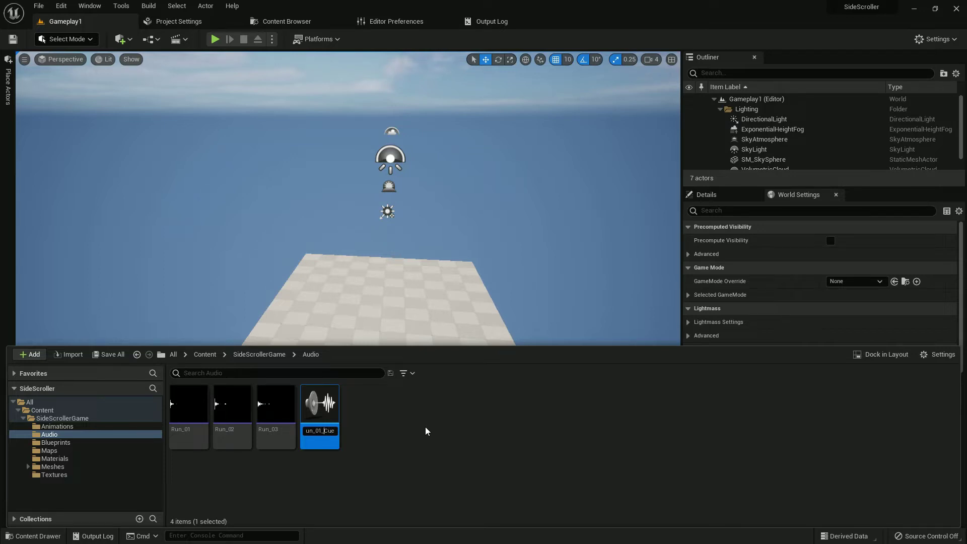
pyautogui.press('Return')
pyautogui.hotkey('ctrl', 'space')
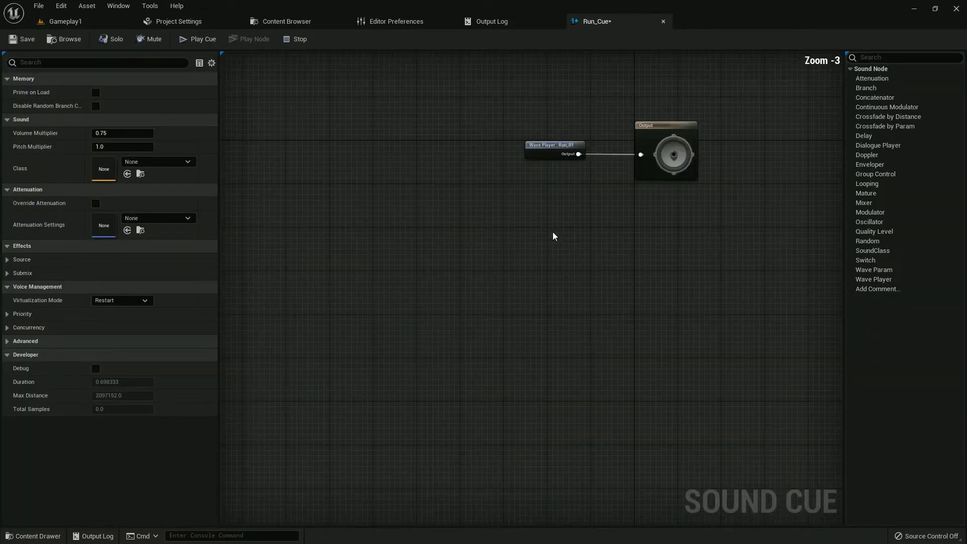
pyautogui.click(66, 22)
# Step: Add Run_02 and Run_03 wave players under Run_01 in the cue graph
pyautogui.hotkey('ctrl', 'space')
pyautogui.moveTo(271, 434); pyautogui.dragTo(524, 311)
pyautogui.moveTo(569, 375); pyautogui.dragTo(539, 275)
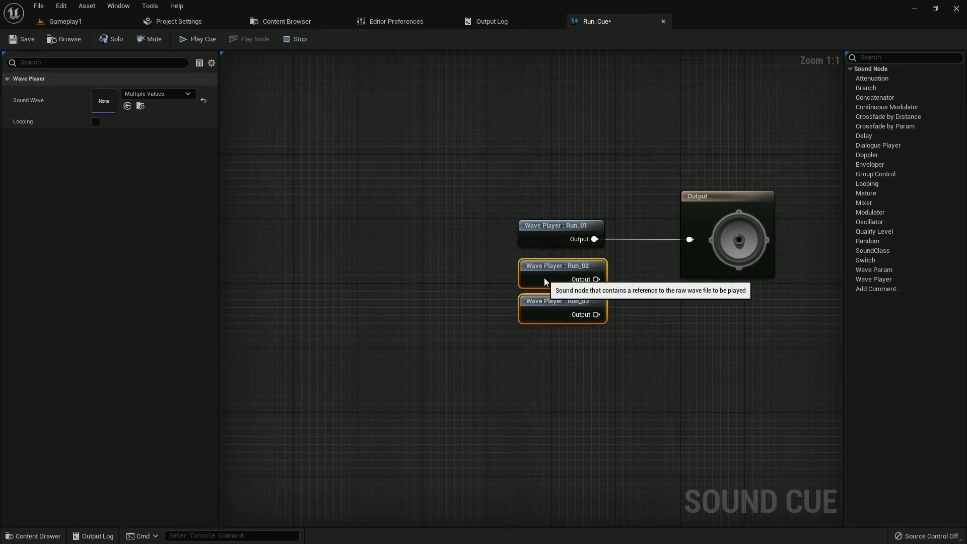
pyautogui.moveTo(579, 319); pyautogui.dragTo(434, 238)
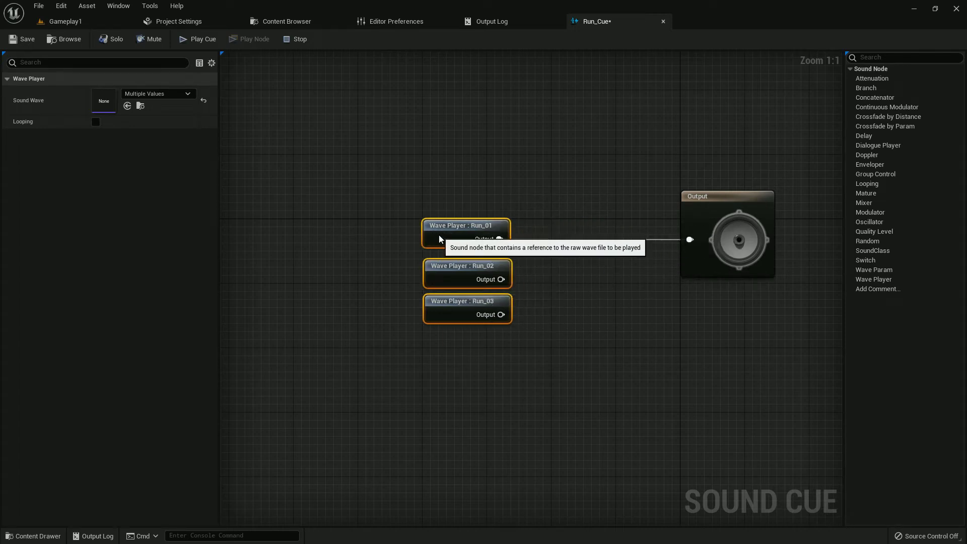
# Step: Route all three wave players through a three-input Random node into Output, preview, and save
pyautogui.moveTo(499, 239); pyautogui.dragTo(570, 249)
pyautogui.write('d')
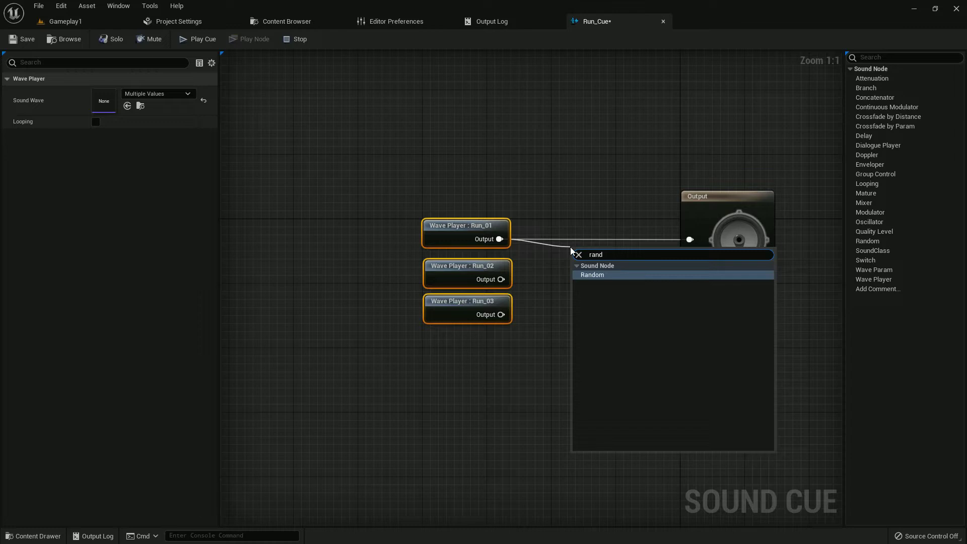
pyautogui.click(593, 275)
pyautogui.click(630, 280)
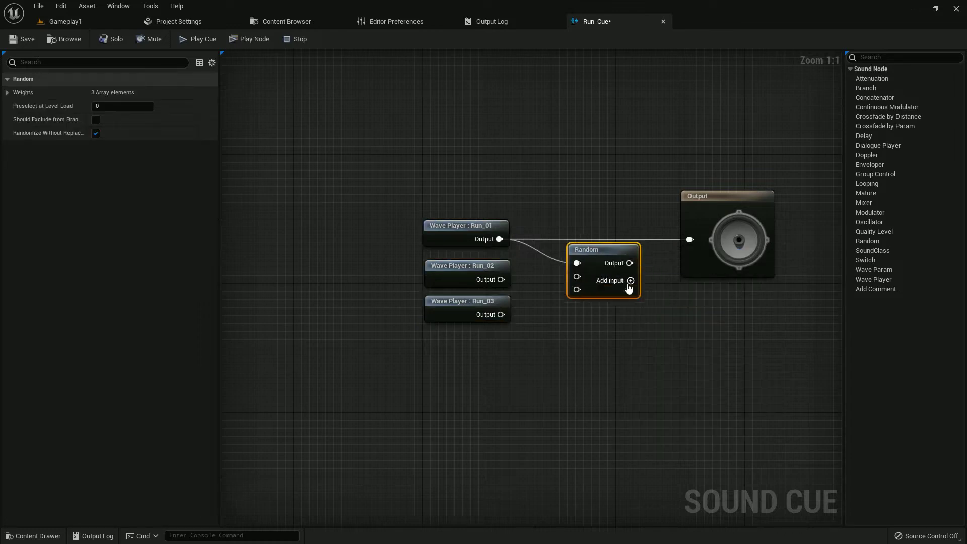
pyautogui.moveTo(577, 292); pyautogui.dragTo(577, 291)
pyautogui.moveTo(629, 263); pyautogui.dragTo(696, 246)
pyautogui.click(705, 229)
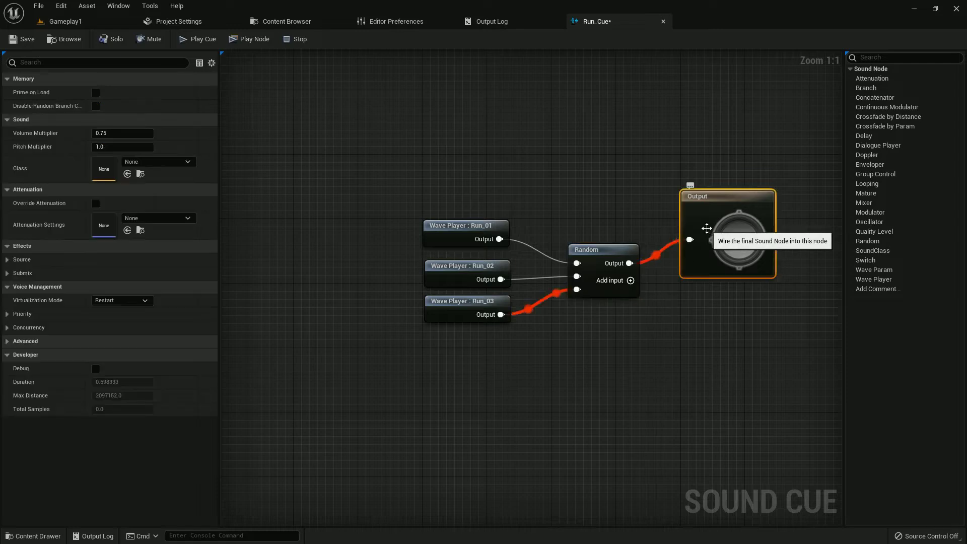
pyautogui.press('space')
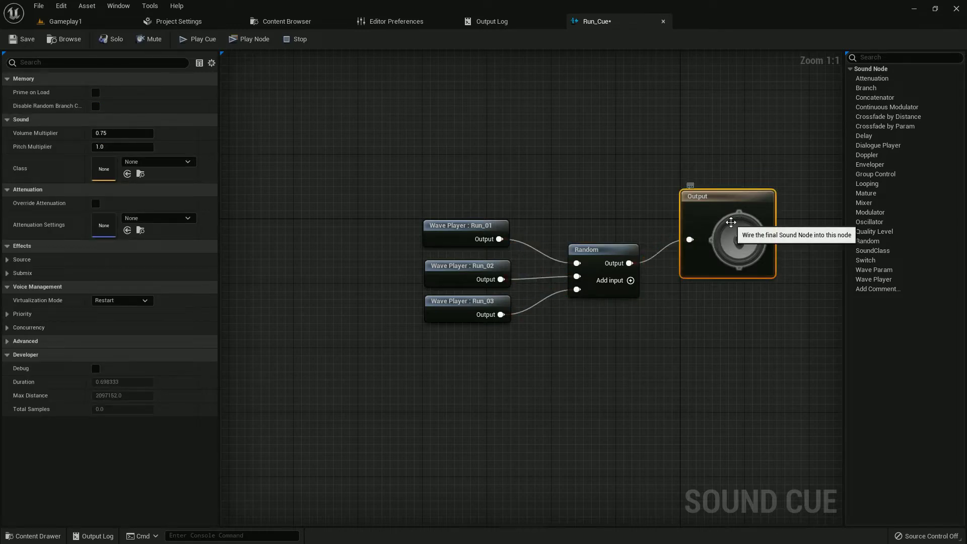
pyautogui.click(21, 38)
pyautogui.click(662, 21)
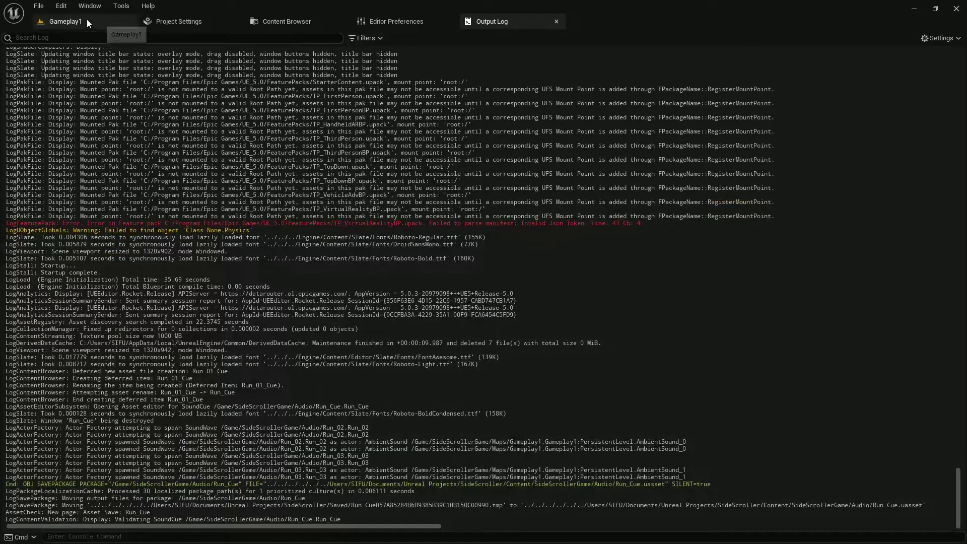
# Step: Open ThirdPersonRun from the Content Drawer's Animations folder in the animation editor
pyautogui.click(97, 20)
pyautogui.hotkey('ctrl', 'space')
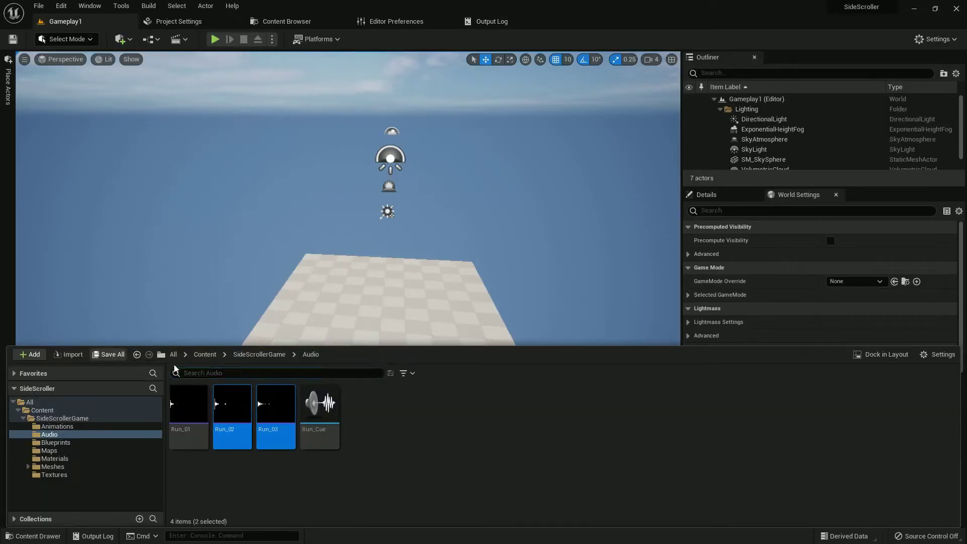
pyautogui.click(424, 445)
pyautogui.click(57, 426)
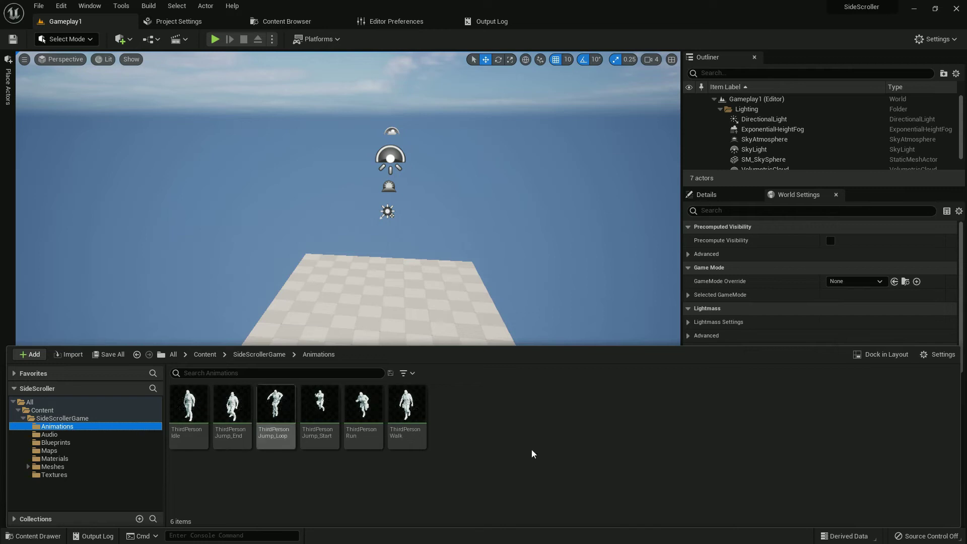
pyautogui.click(354, 447)
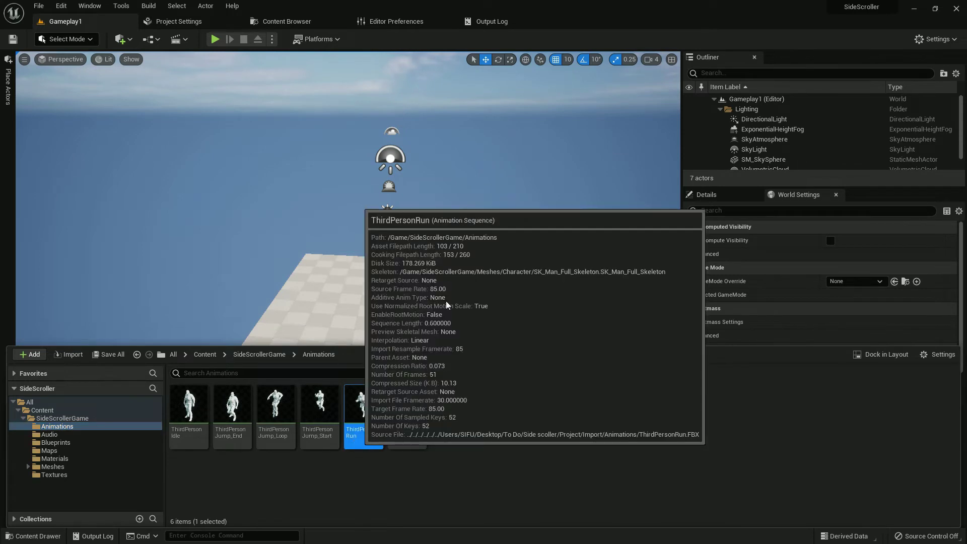
pyautogui.click(474, 259)
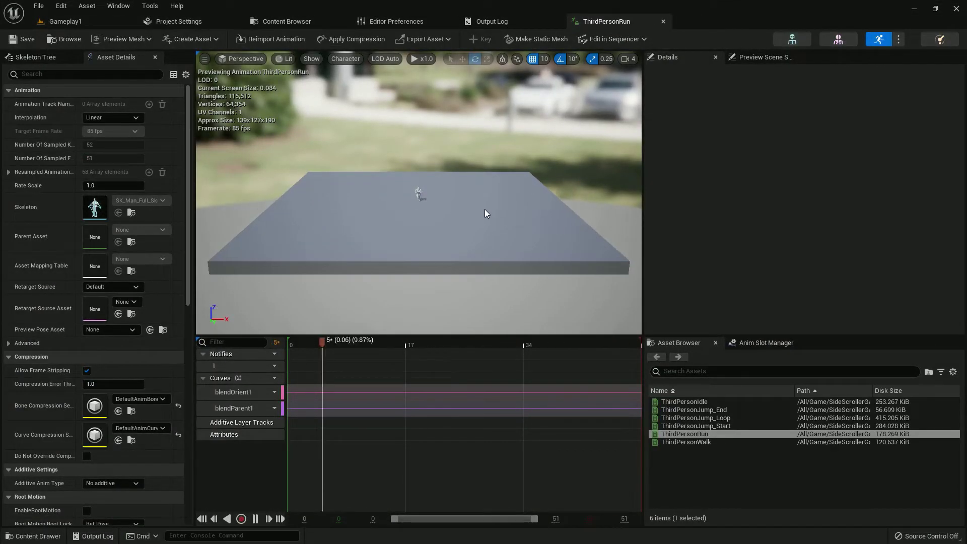
# Step: Frame the character and pause the ThirdPersonRun preview at frame 20
pyautogui.scroll(10, 443, 195)
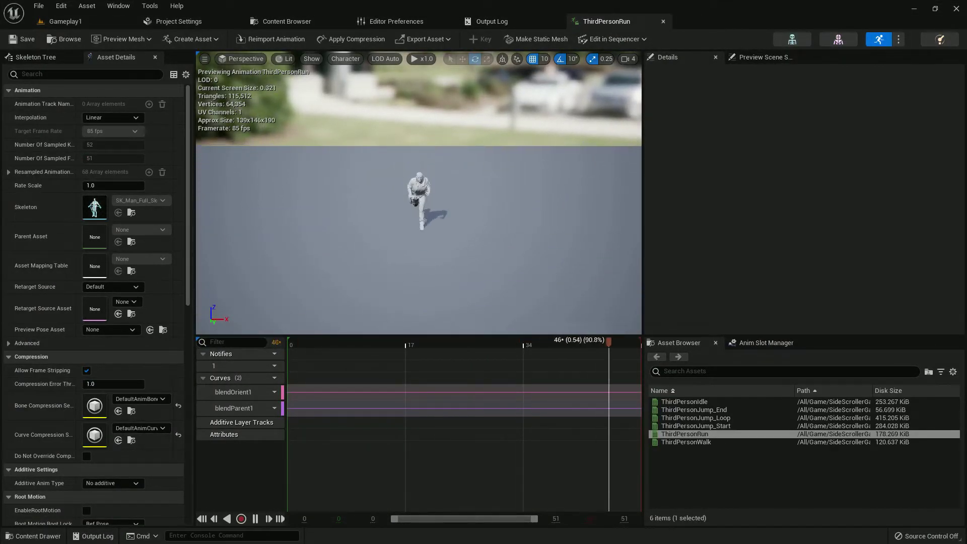
pyautogui.keyDown('alt'); pyautogui.moveTo(443, 196); pyautogui.dragTo(272, 157); pyautogui.keyUp('alt')
pyautogui.moveTo(443, 195); pyautogui.dragTo(403, 146, button='middle')
pyautogui.scroll(3, 443, 195)
pyautogui.moveTo(443, 195); pyautogui.dragTo(448, 173, button='middle')
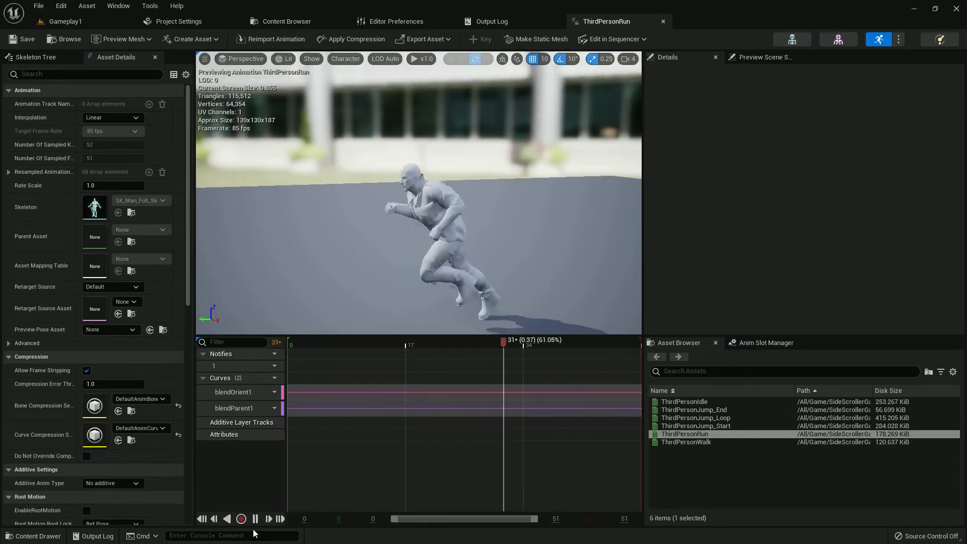
pyautogui.click(256, 519)
pyautogui.moveTo(345, 343); pyautogui.dragTo(425, 386)
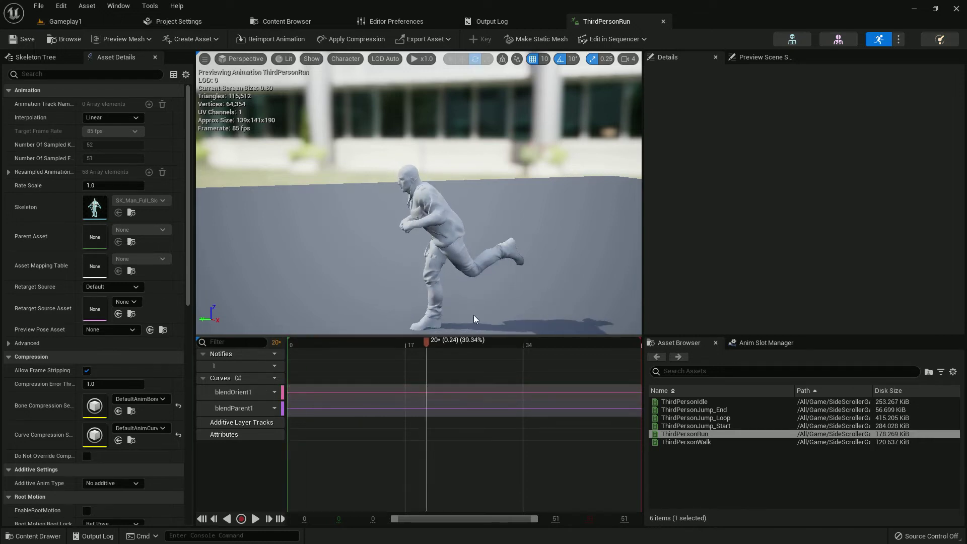
# Step: Select Run_Cue in the Audio folder, then bring up Add Notify on the Notifies track at frame 20
pyautogui.click(64, 21)
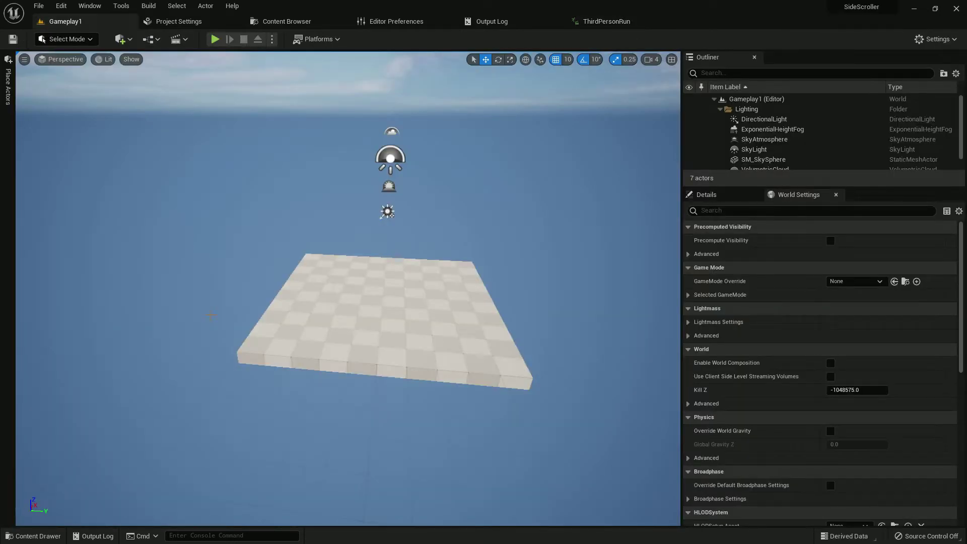
pyautogui.hotkey('ctrl', 'space')
pyautogui.click(56, 435)
pyautogui.click(319, 410)
pyautogui.click(604, 21)
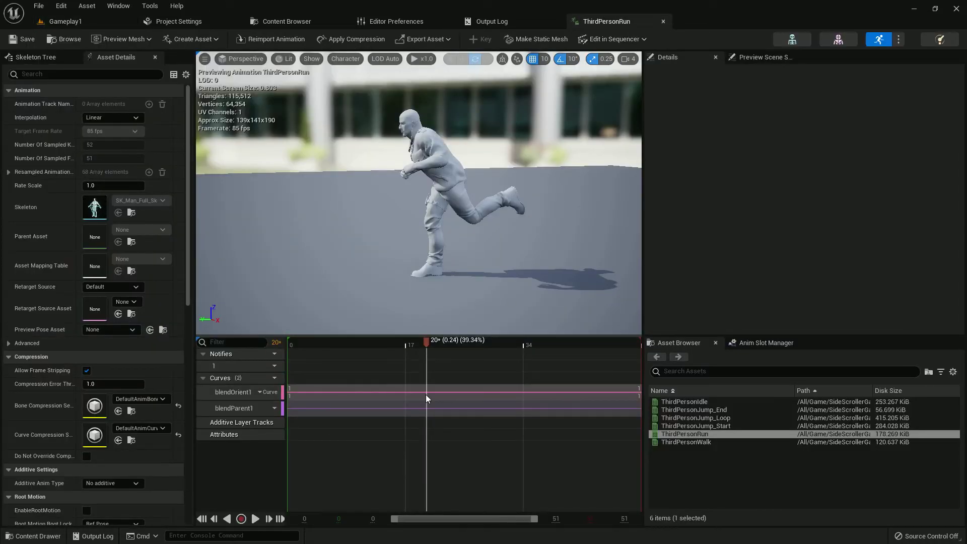
pyautogui.rightClick(427, 366)
pyautogui.moveTo(456, 387)
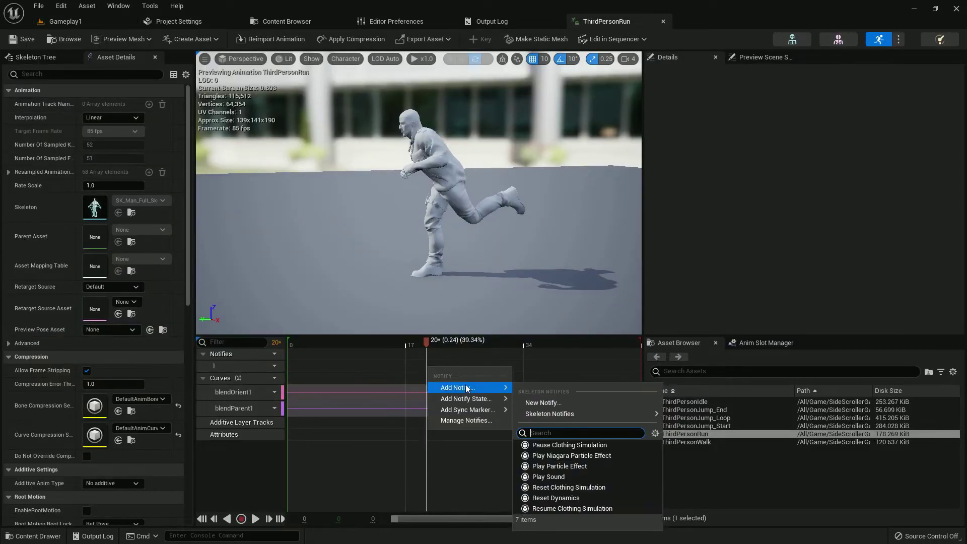
# Step: Add Play Sound notifies with Run_Cue at frames 20 and 45
pyautogui.click(564, 476)
pyautogui.moveTo(428, 340); pyautogui.dragTo(606, 349)
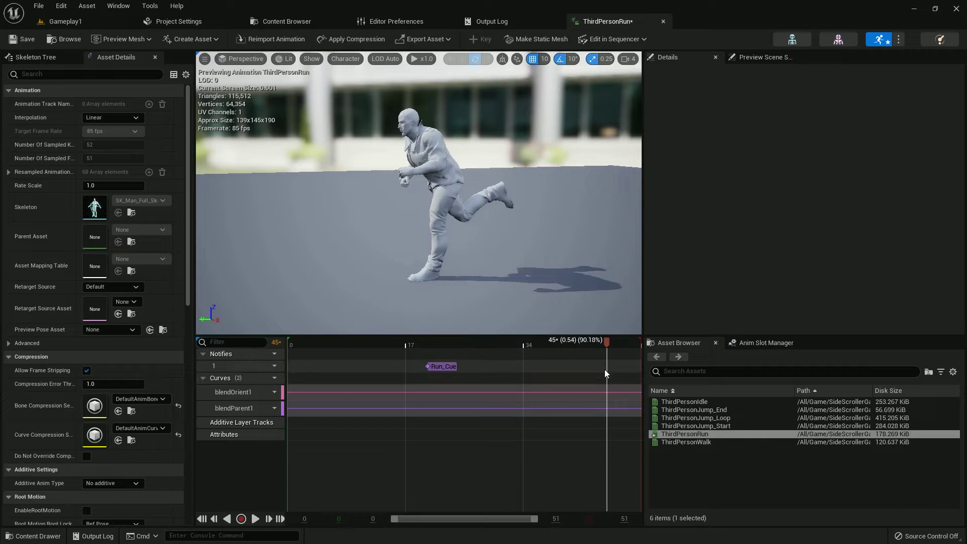
pyautogui.rightClick(605, 368)
pyautogui.moveTo(657, 386)
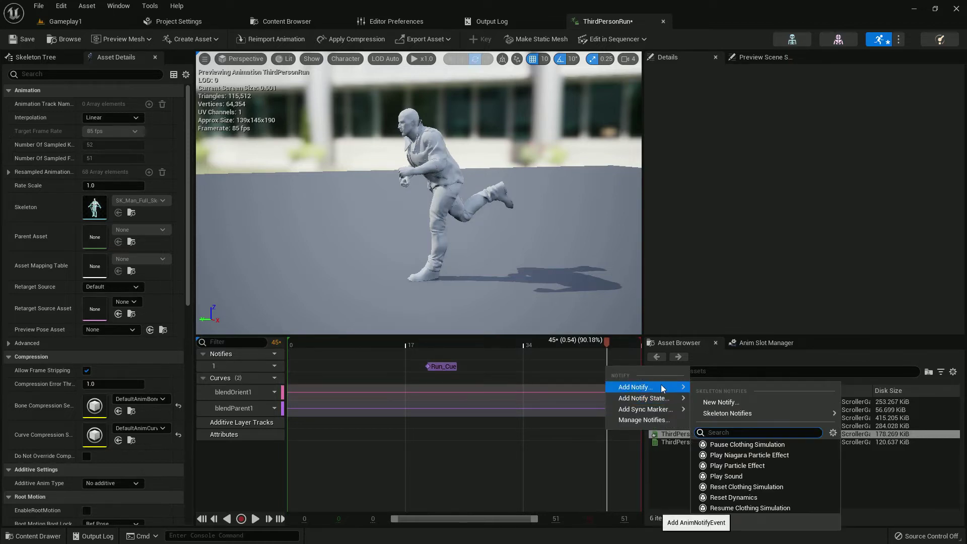
pyautogui.click(705, 477)
# Step: Set both notifies' Volume Multiplier to 1.2 and save the animation
pyautogui.click(444, 367)
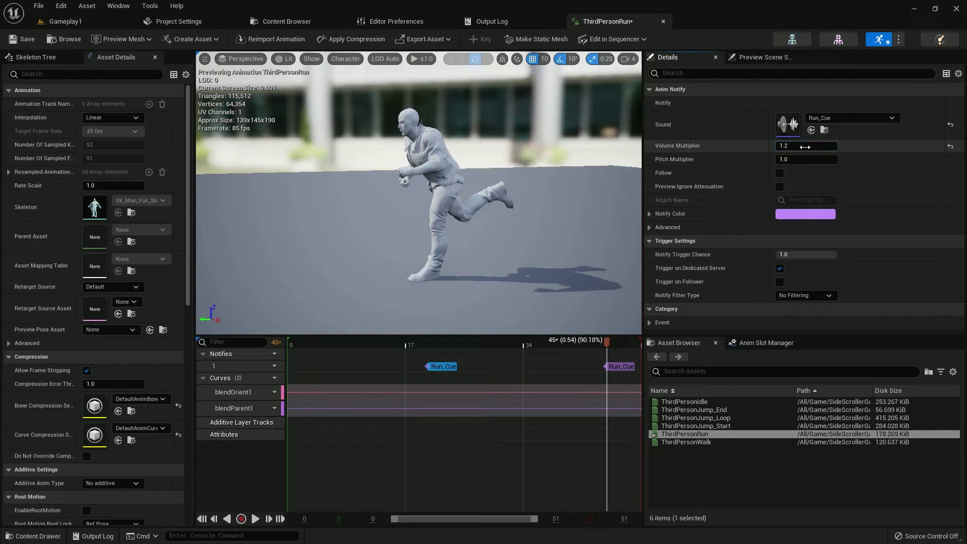
pyautogui.click(620, 366)
pyautogui.click(800, 146)
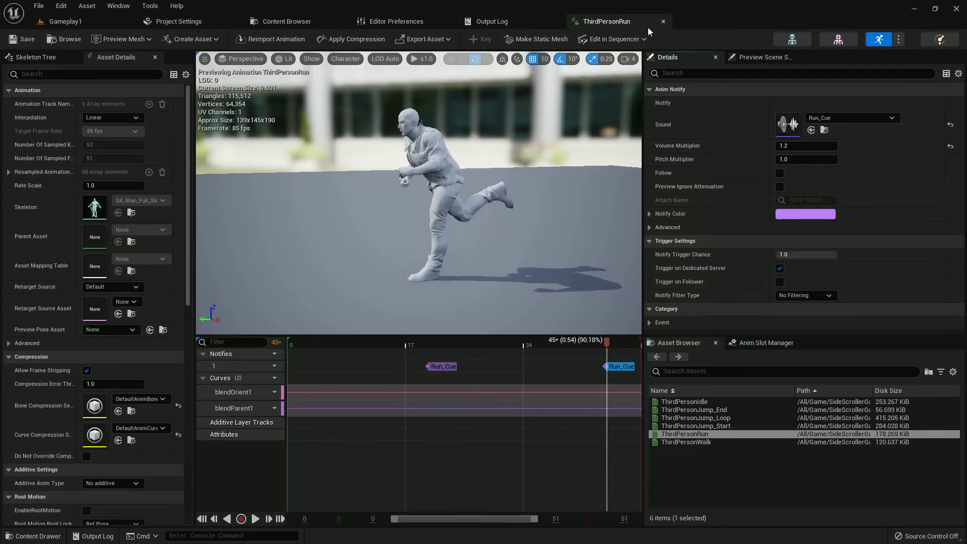
pyautogui.click(662, 22)
# Step: Open ThirdPersonJump_End from the Animations folder in the animation editor
pyautogui.click(80, 25)
pyautogui.hotkey('ctrl', 'space')
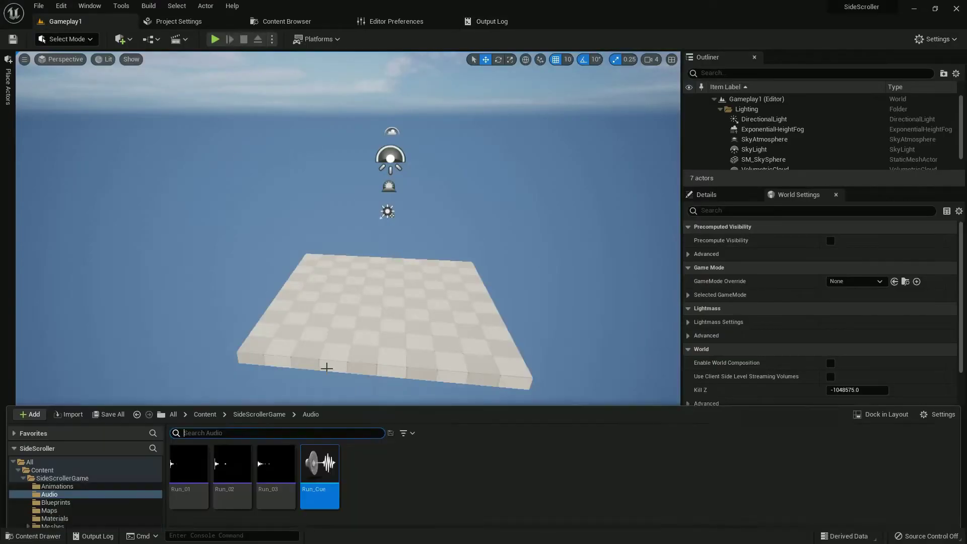
pyautogui.click(58, 427)
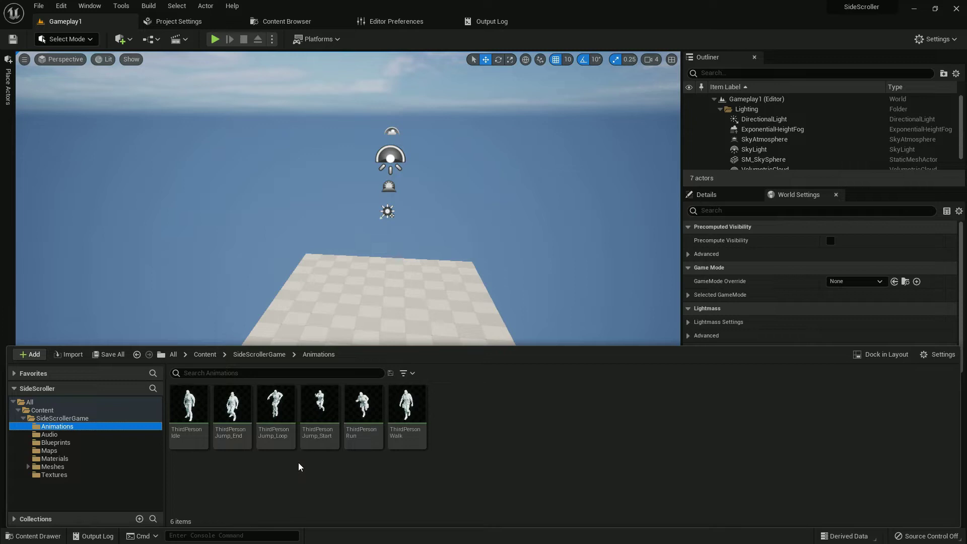
pyautogui.doubleClick(243, 441)
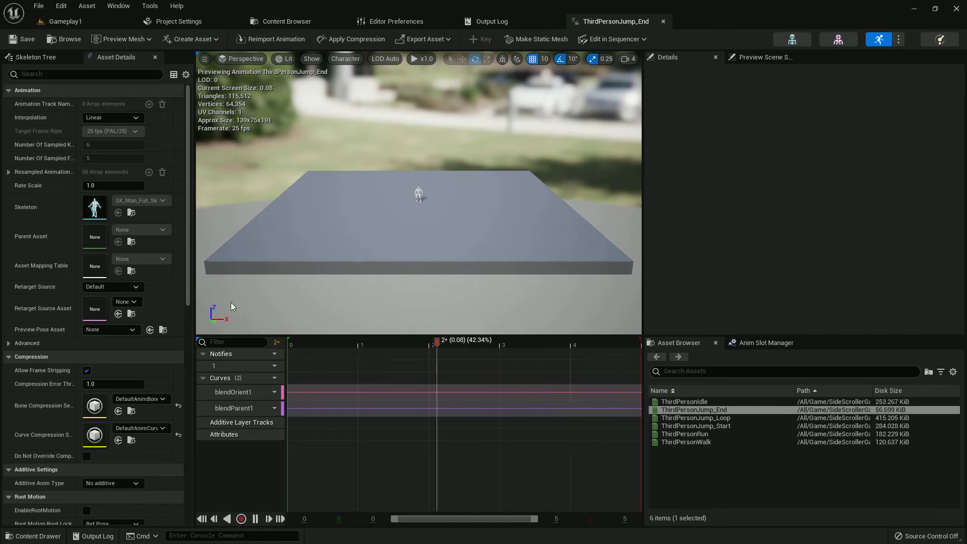
# Step: Pause ThirdPersonJump_End at frame 2 and add a Play Sound notify there
pyautogui.click(255, 519)
pyautogui.scroll(5, 341, 216)
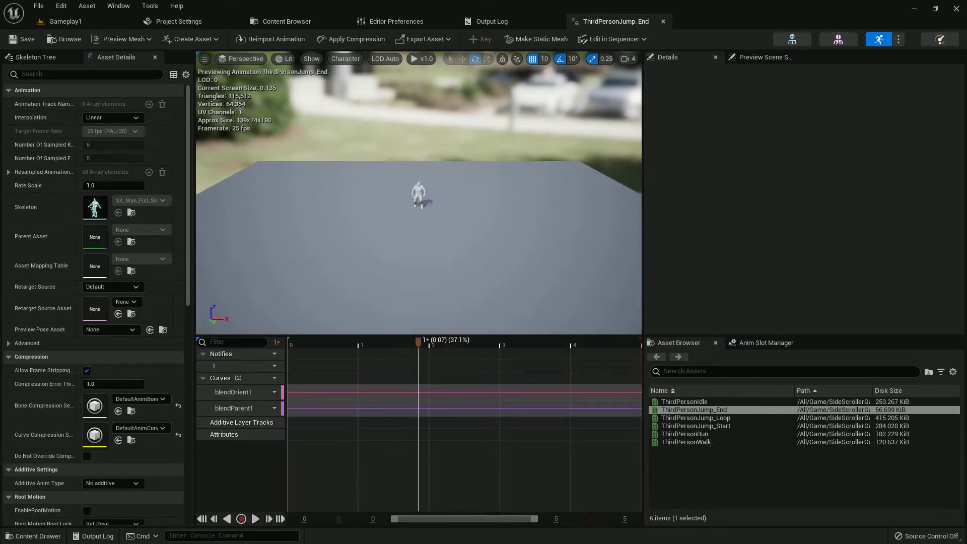
pyautogui.keyDown('alt'); pyautogui.moveTo(341, 215); pyautogui.dragTo(402, 216, button='right'); pyautogui.keyUp('alt')
pyautogui.keyDown('alt'); pyautogui.moveTo(402, 216); pyautogui.dragTo(342, 206); pyautogui.keyUp('alt')
pyautogui.moveTo(419, 343); pyautogui.dragTo(464, 360)
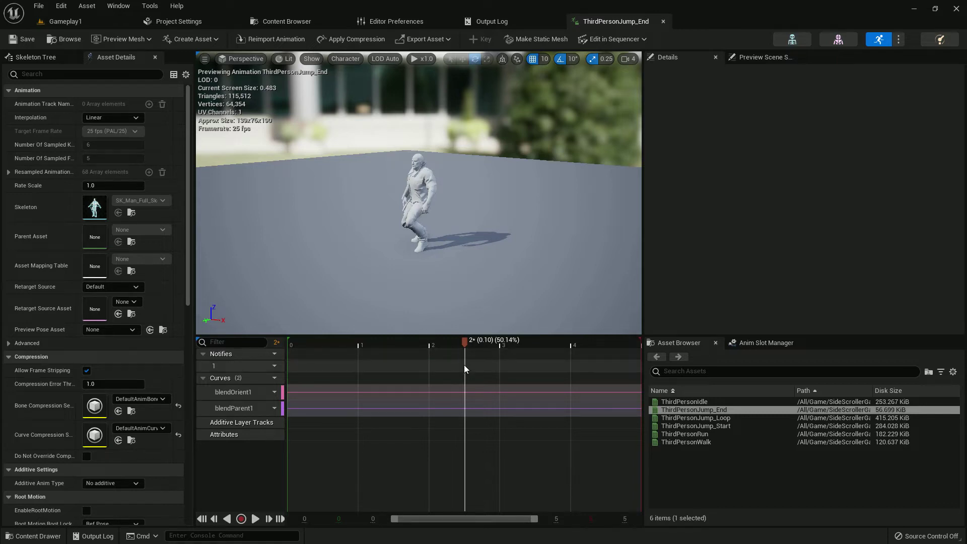
pyautogui.rightClick(463, 366)
pyautogui.moveTo(491, 384)
pyautogui.click(573, 470)
# Step: Set the notify's sound to Run_Cue with a volume multiplier of 0.5
pyautogui.click(485, 370)
pyautogui.click(850, 118)
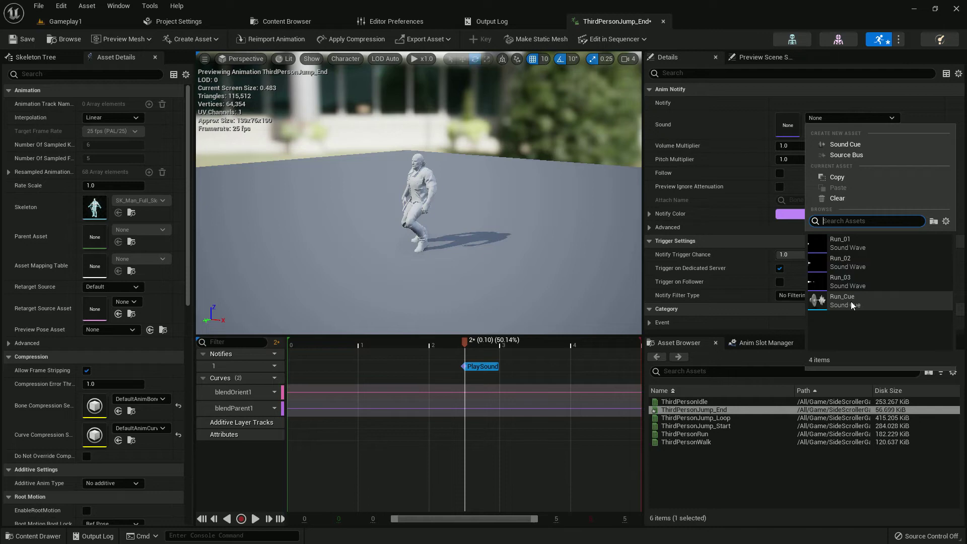
pyautogui.click(842, 300)
pyautogui.click(799, 146)
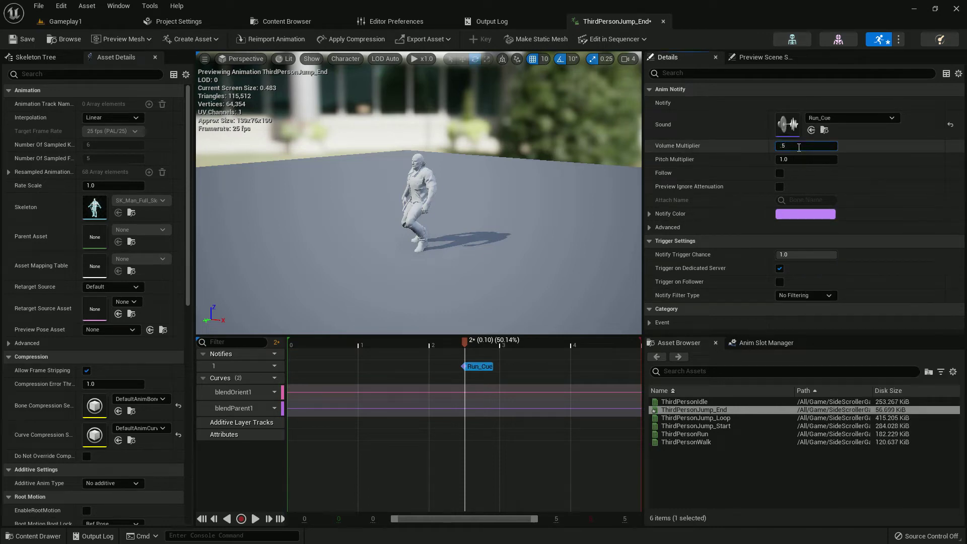
pyautogui.press('Return')
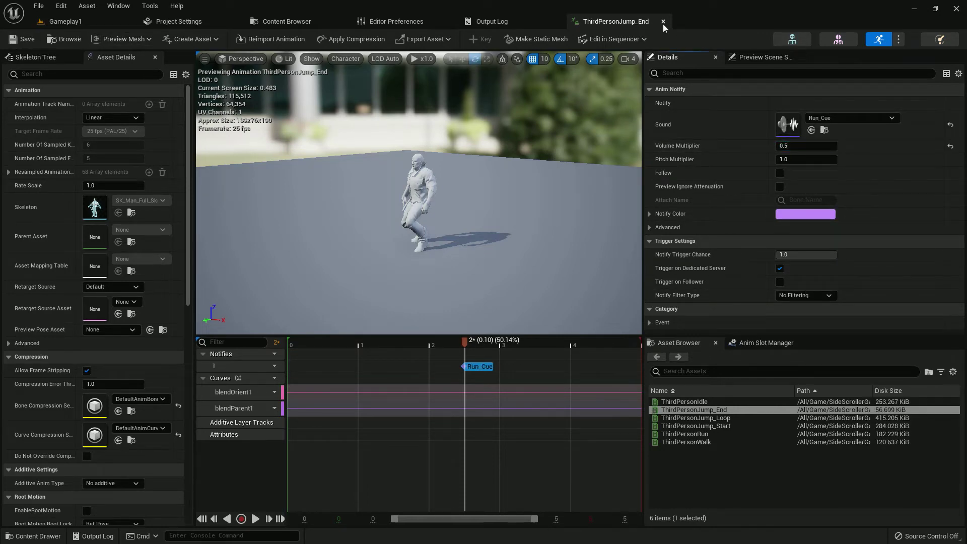
# Step: Close the animation editor and show the Materials folder in the content browser
pyautogui.click(663, 22)
pyautogui.click(93, 24)
pyautogui.hotkey('ctrl', 'space')
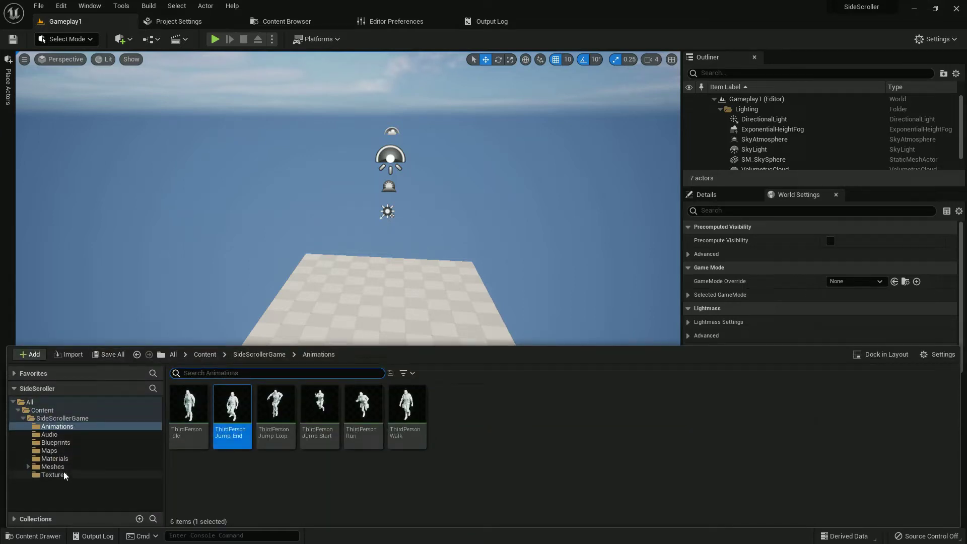
pyautogui.click(55, 458)
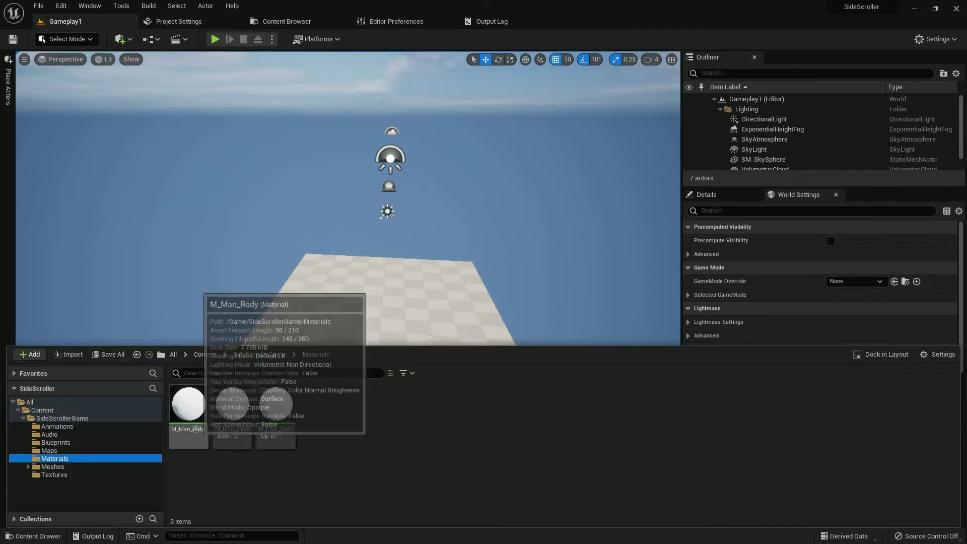